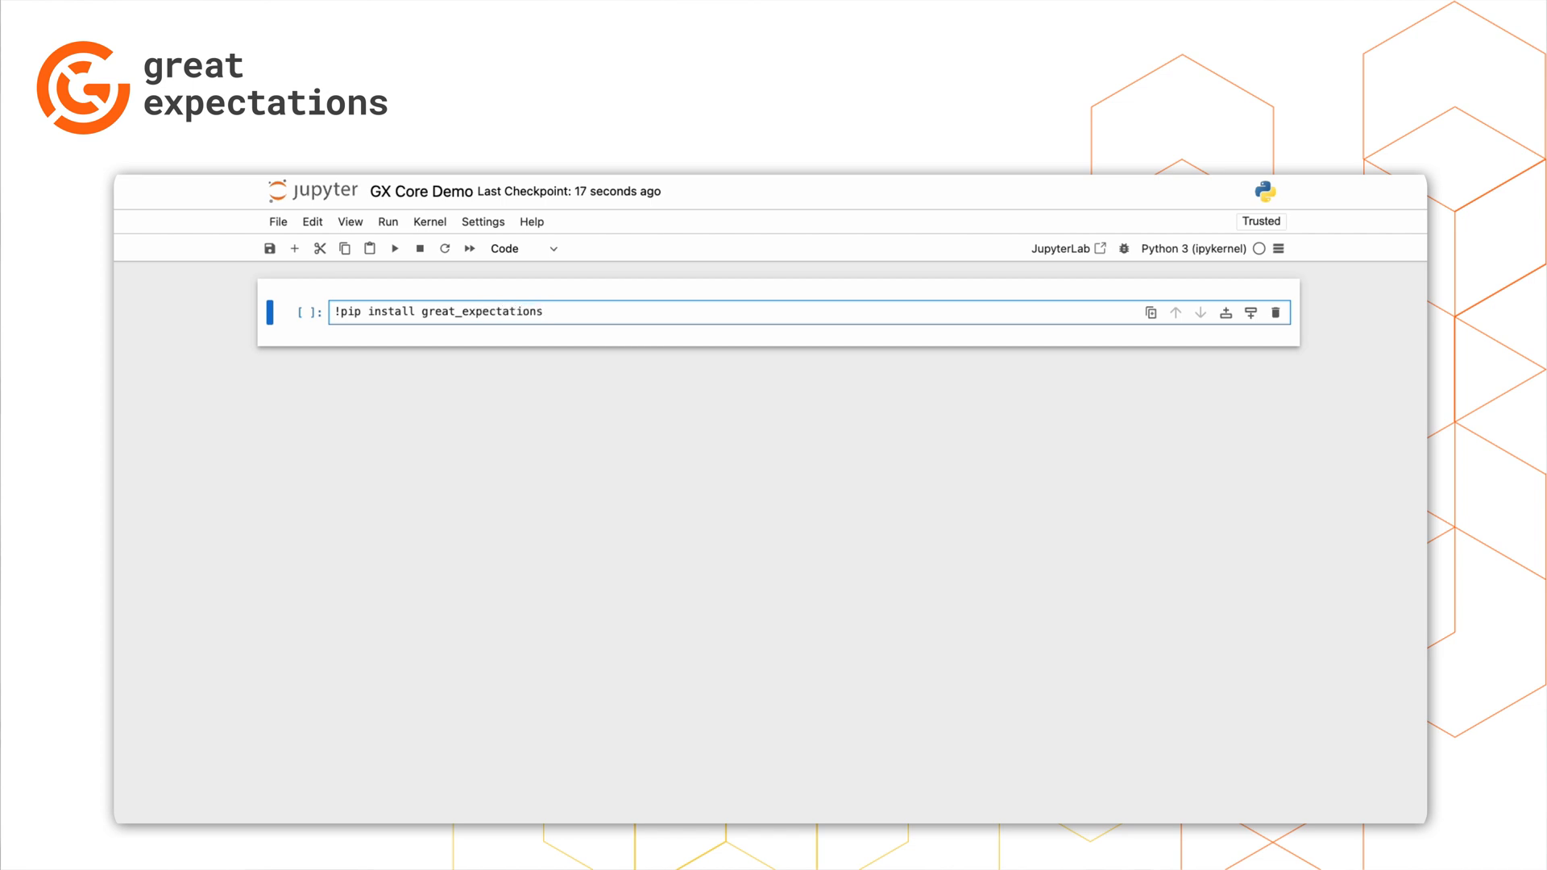
# Step: Install great_expectations, import gx and gxe, and create a context with gx.get_context(mode="file")
pyautogui.hotkey('shift', 'Return')
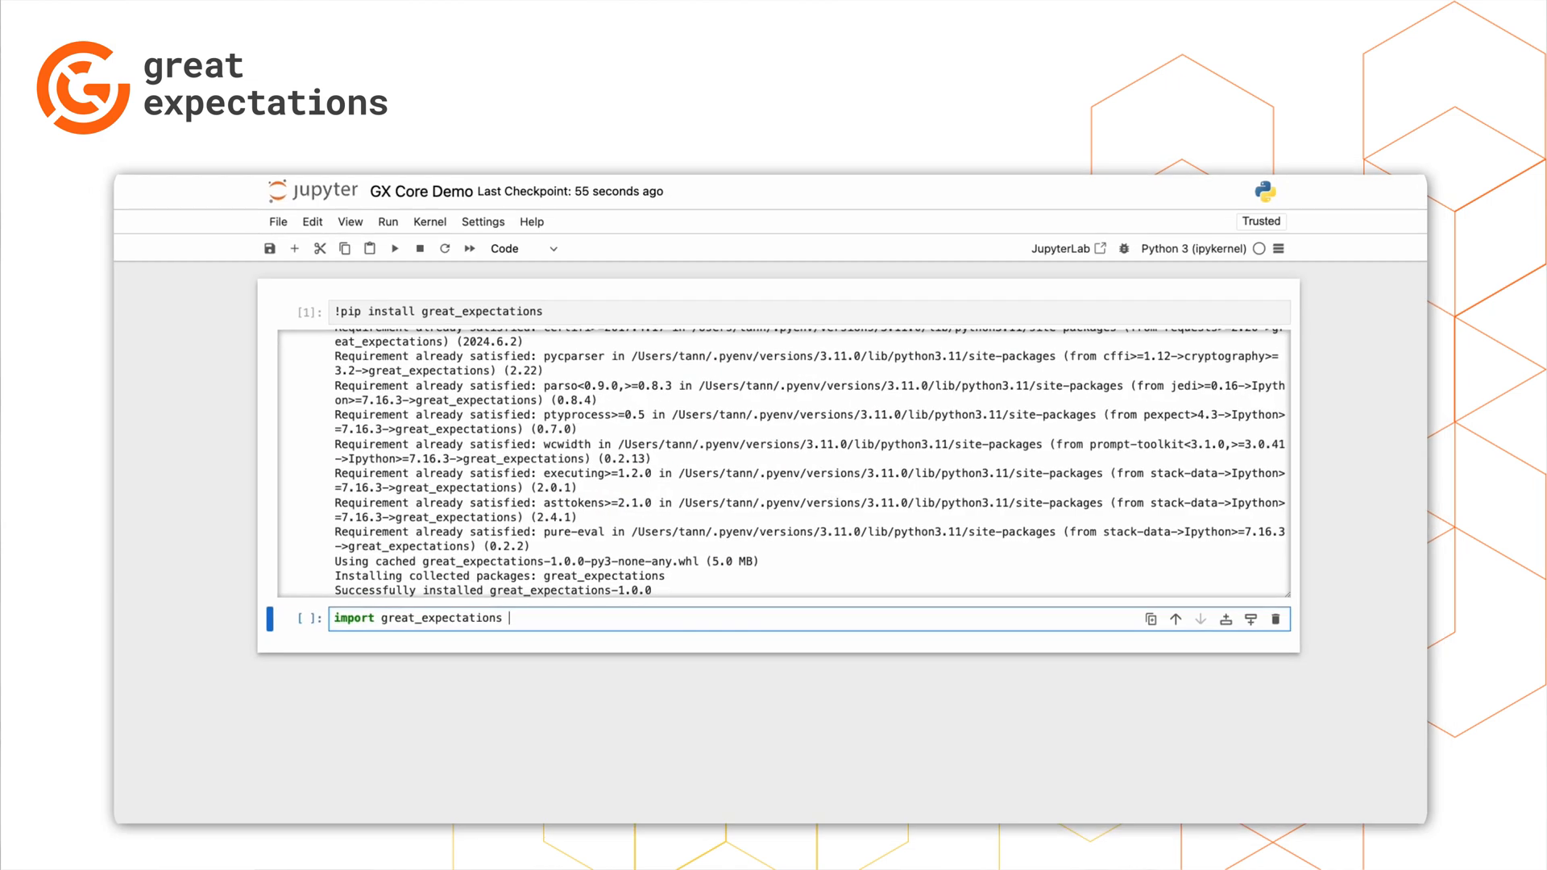
pyautogui.write('as gx')
pyautogui.press('Return')
pyautogui.write('import great_expec')
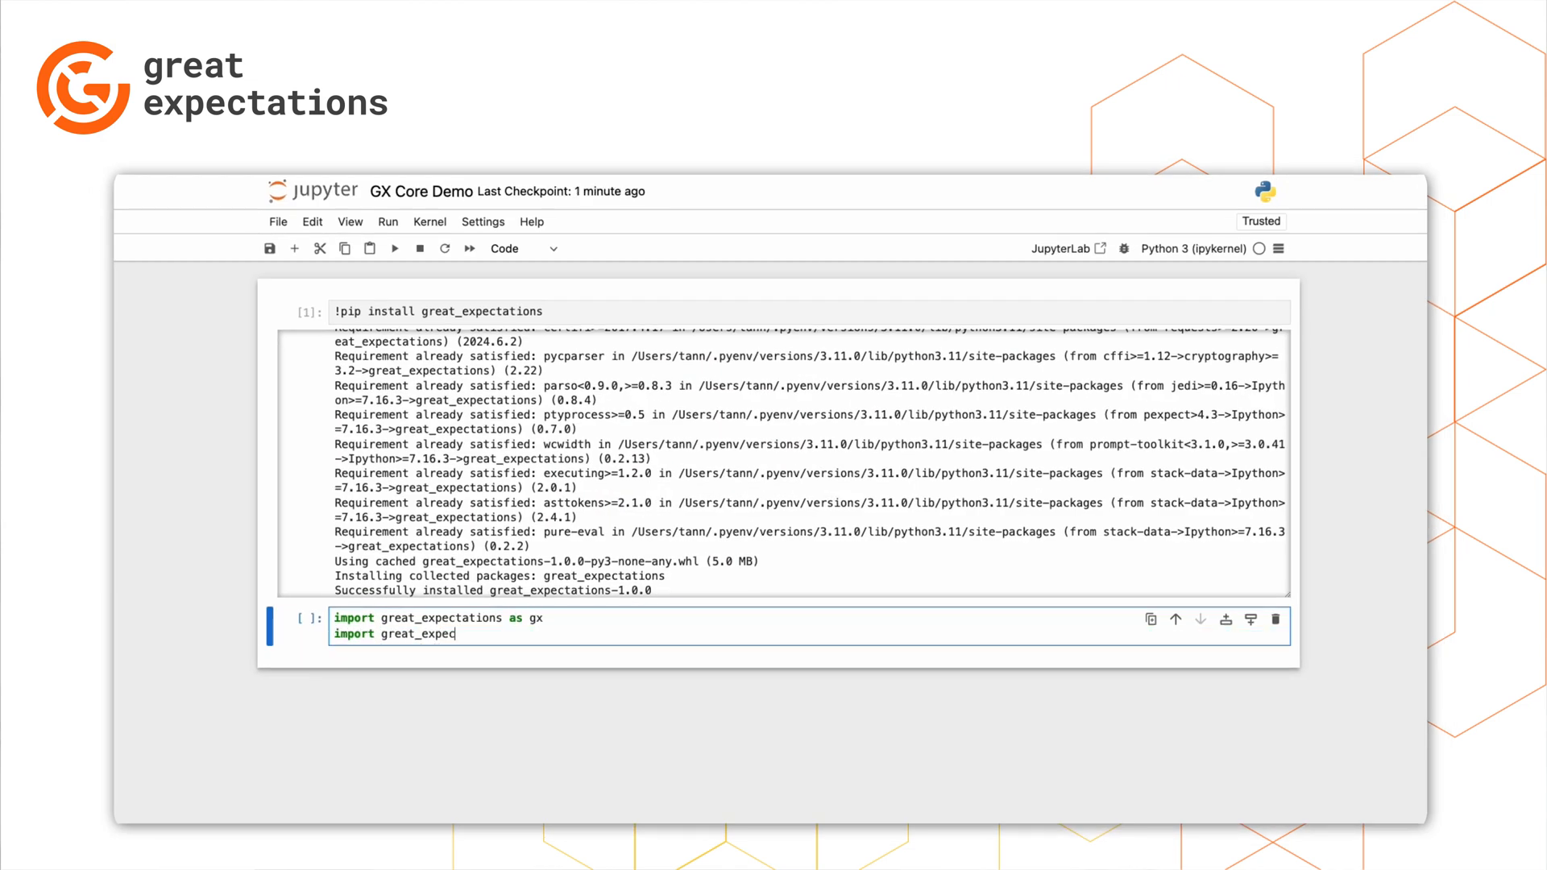
pyautogui.write('xe')
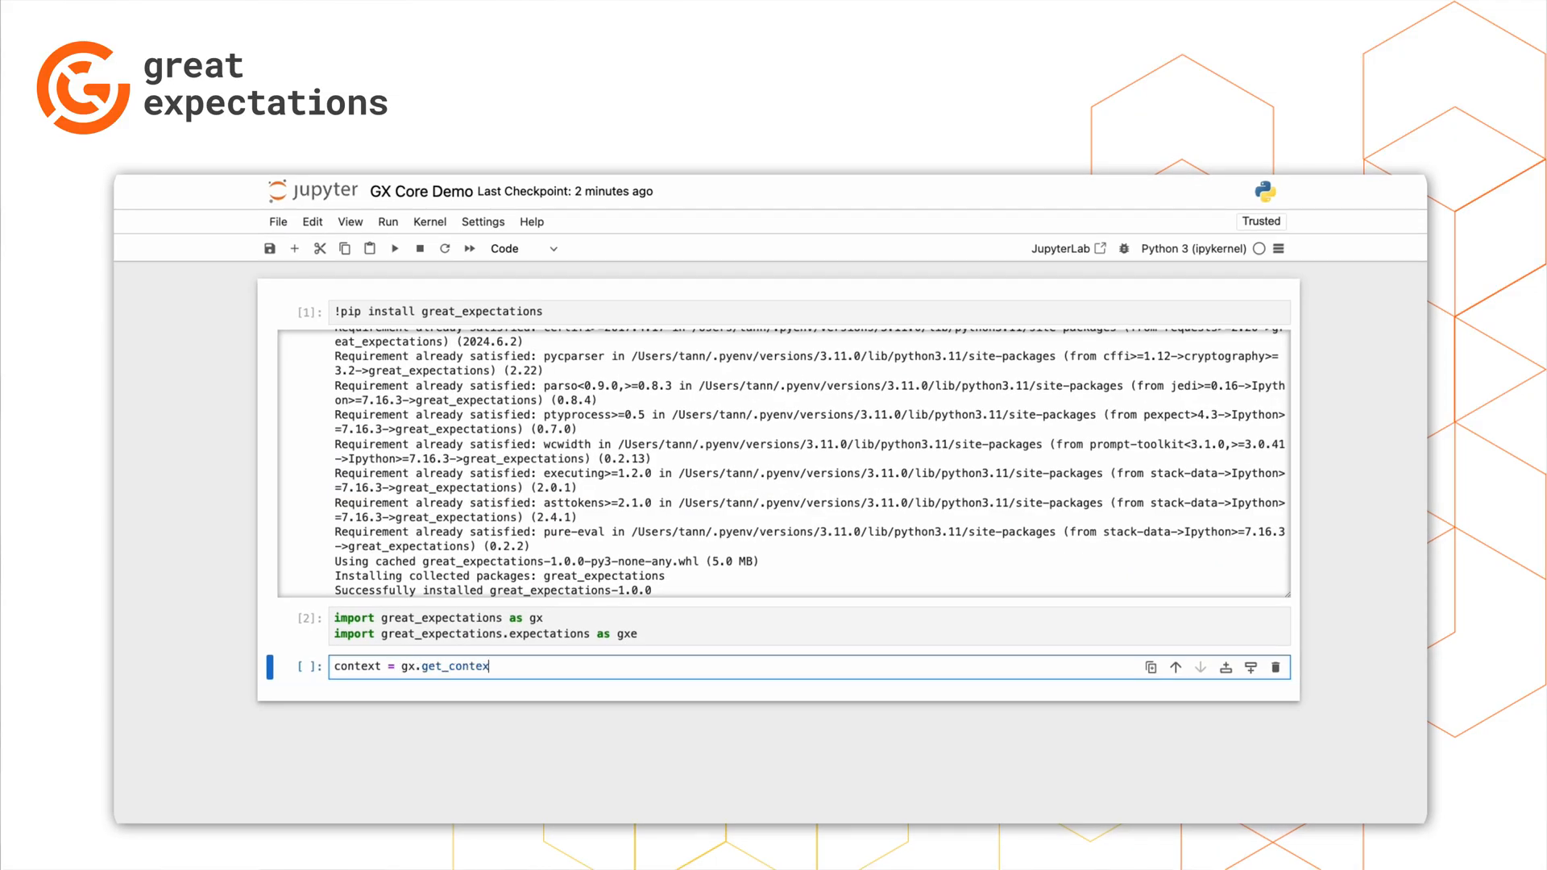
pyautogui.write('(mode="file')
pyautogui.write('")')
pyautogui.hotkey('shift', 'Return')
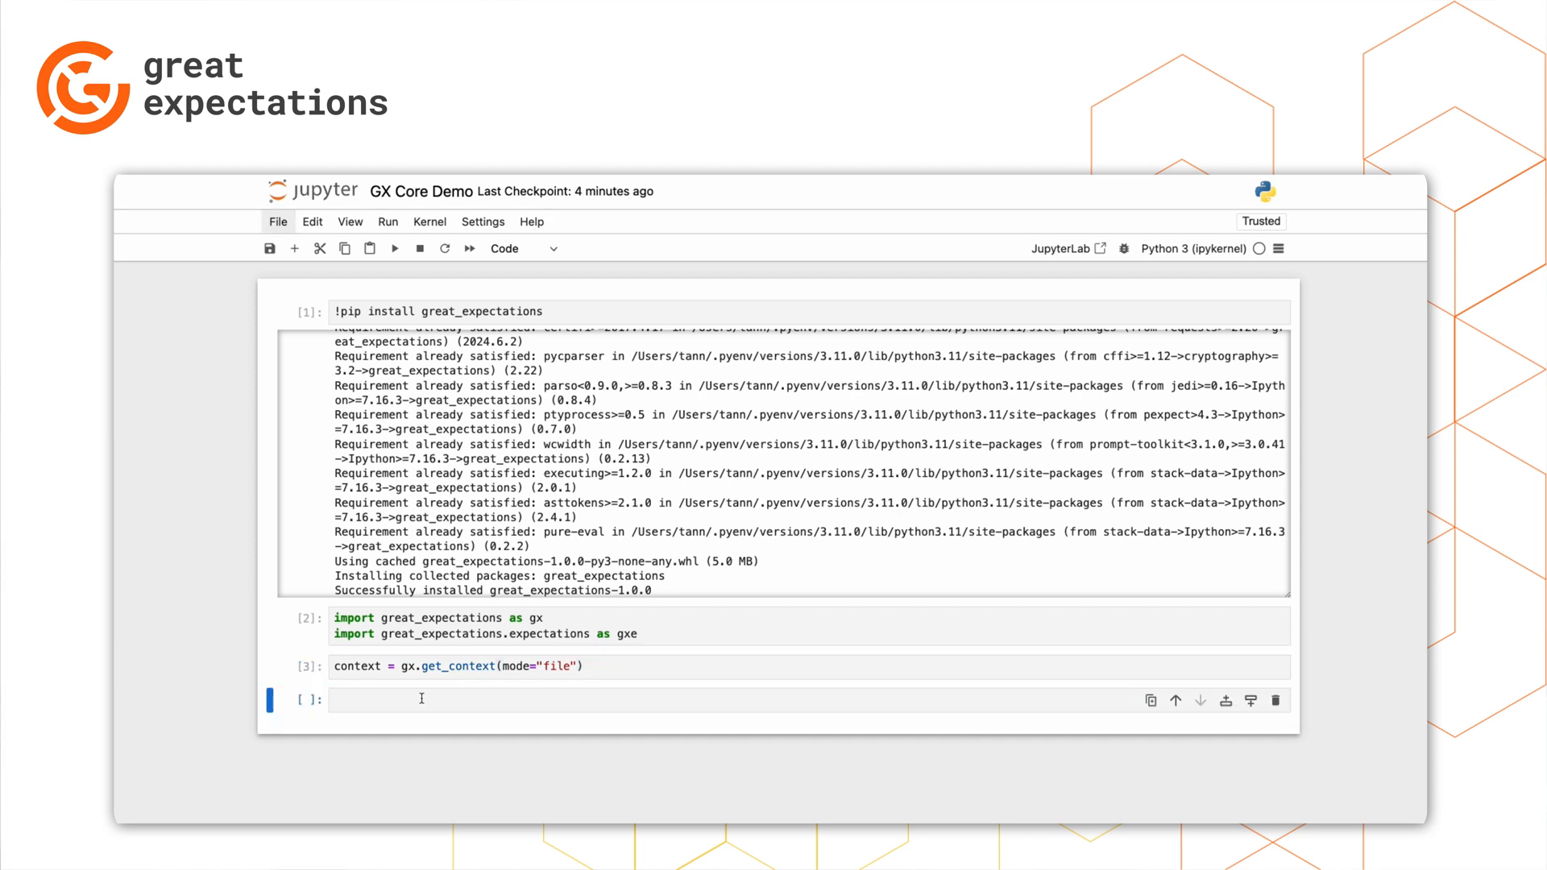
# Step: Add Postgres_DS via add_postgres with the pasted connection string and nyc_taxi_data as Taxi Asset
pyautogui.click(422, 699)
pyautogui.write('datasource = context.data_sources.add_postgre')
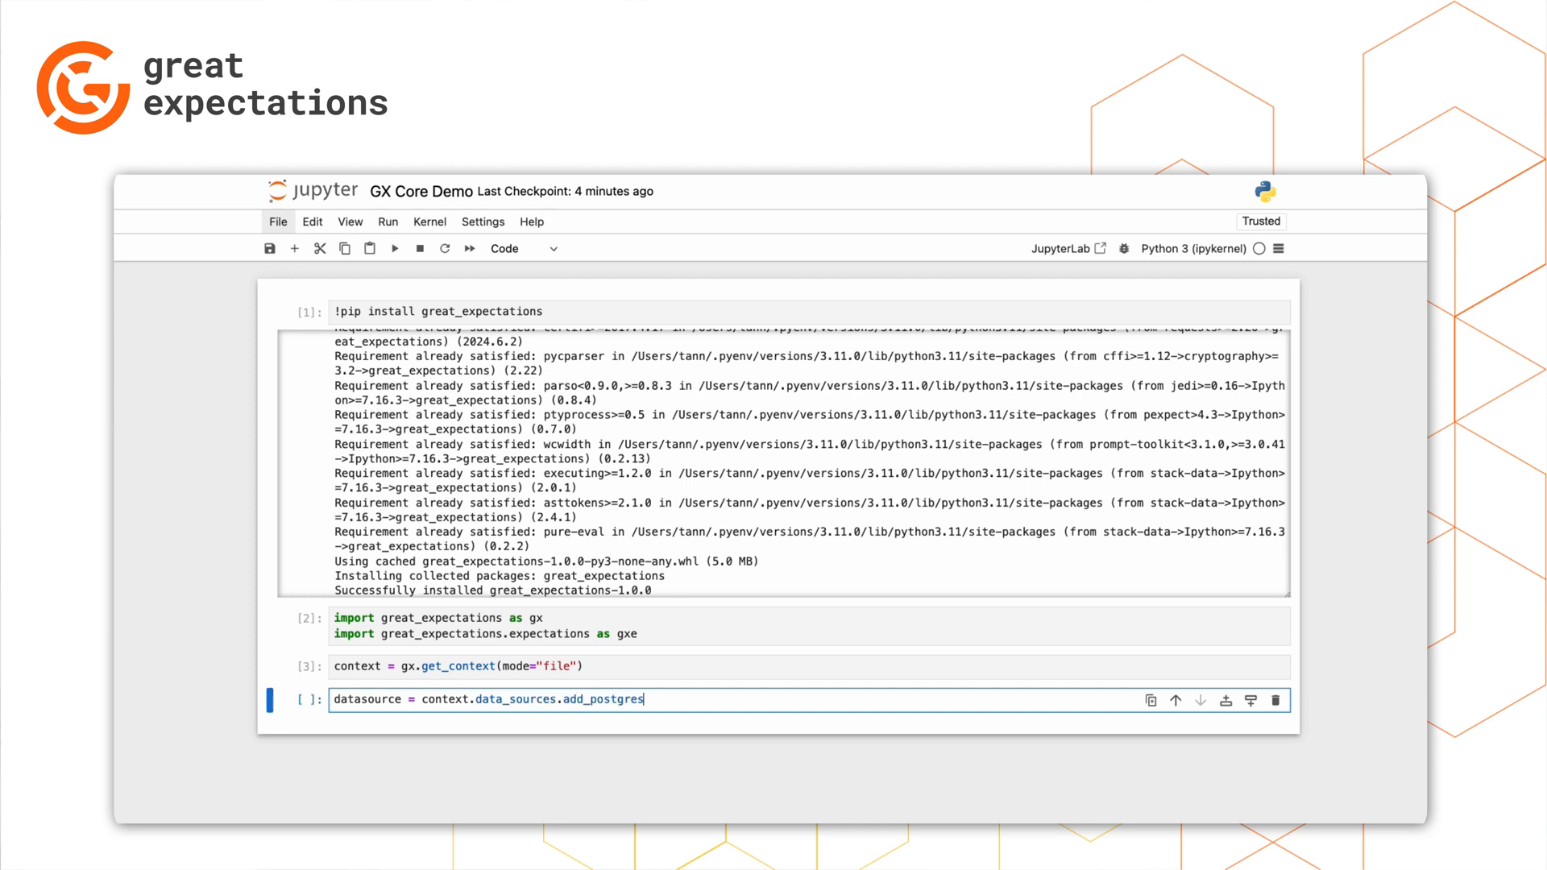
pyautogui.write('s("')
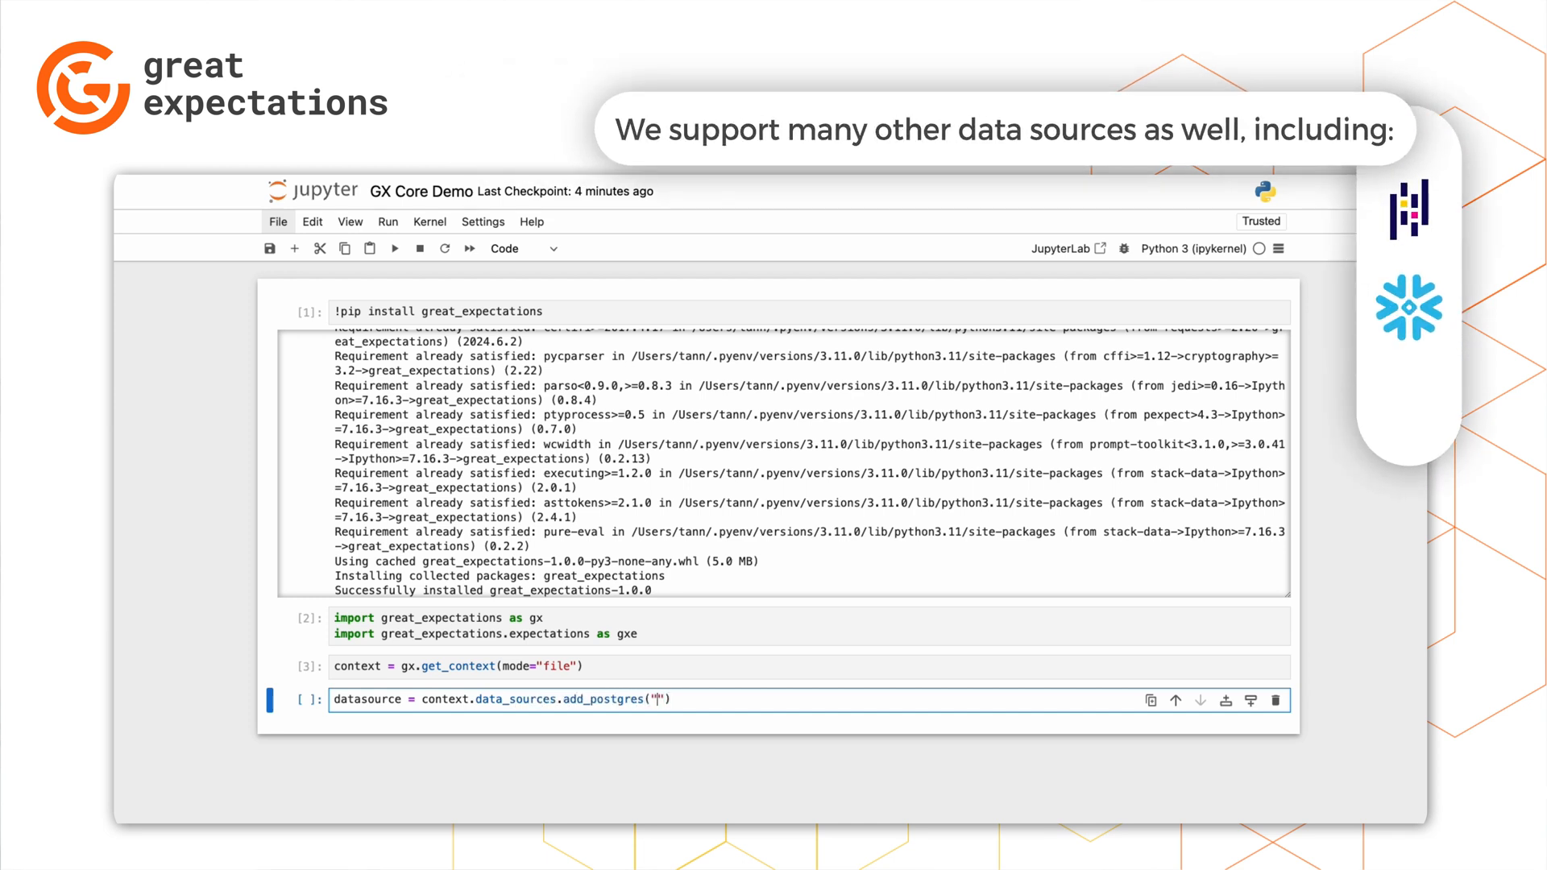
pyautogui.write('Postgres_DS')
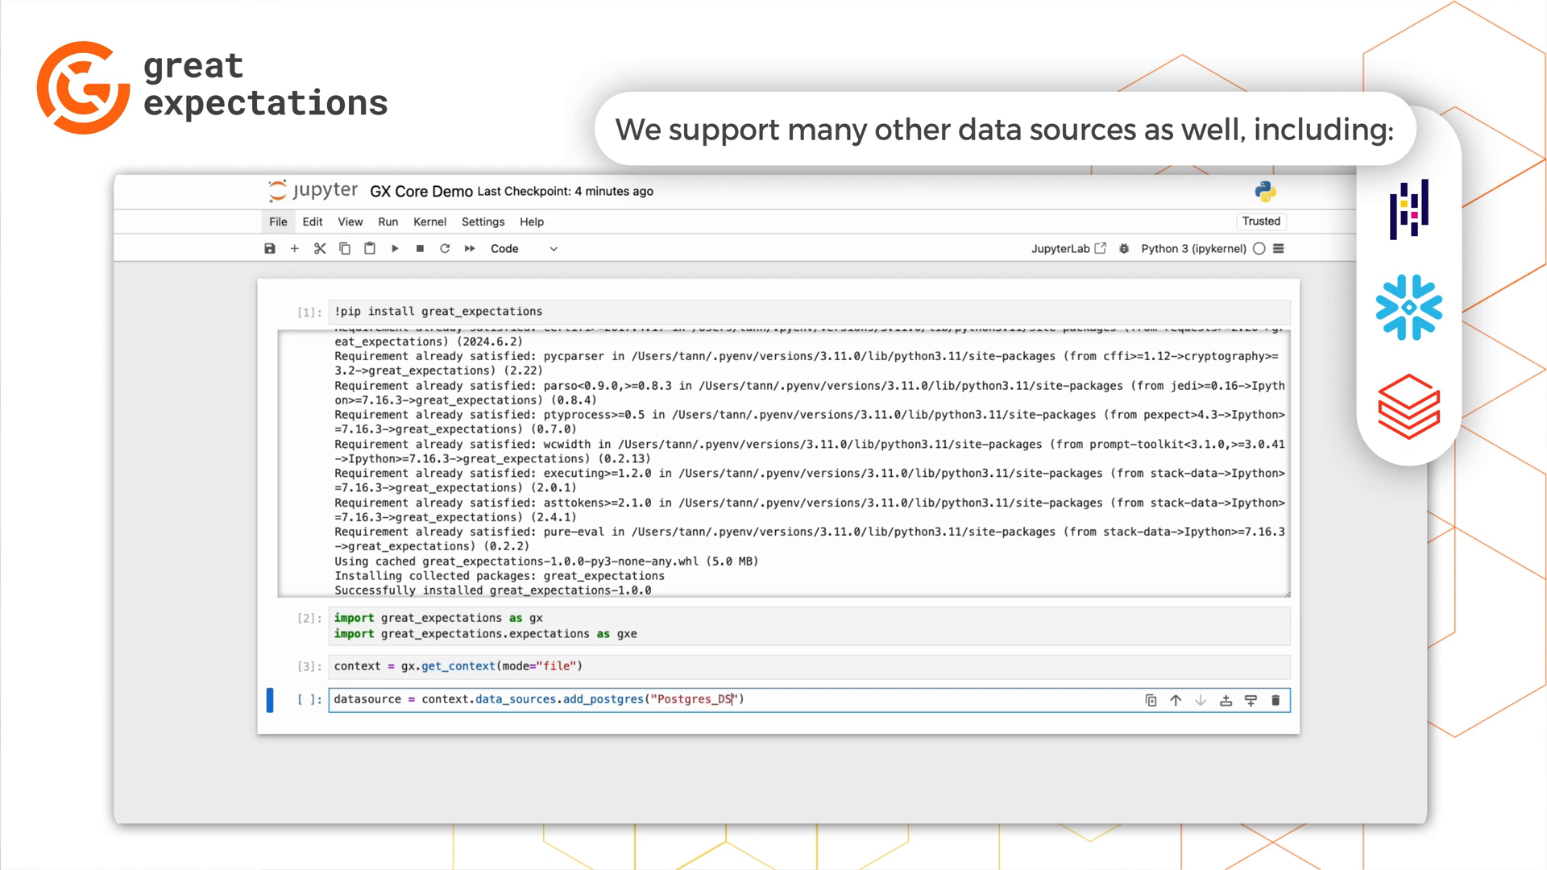
pyautogui.write('", connection_string="')
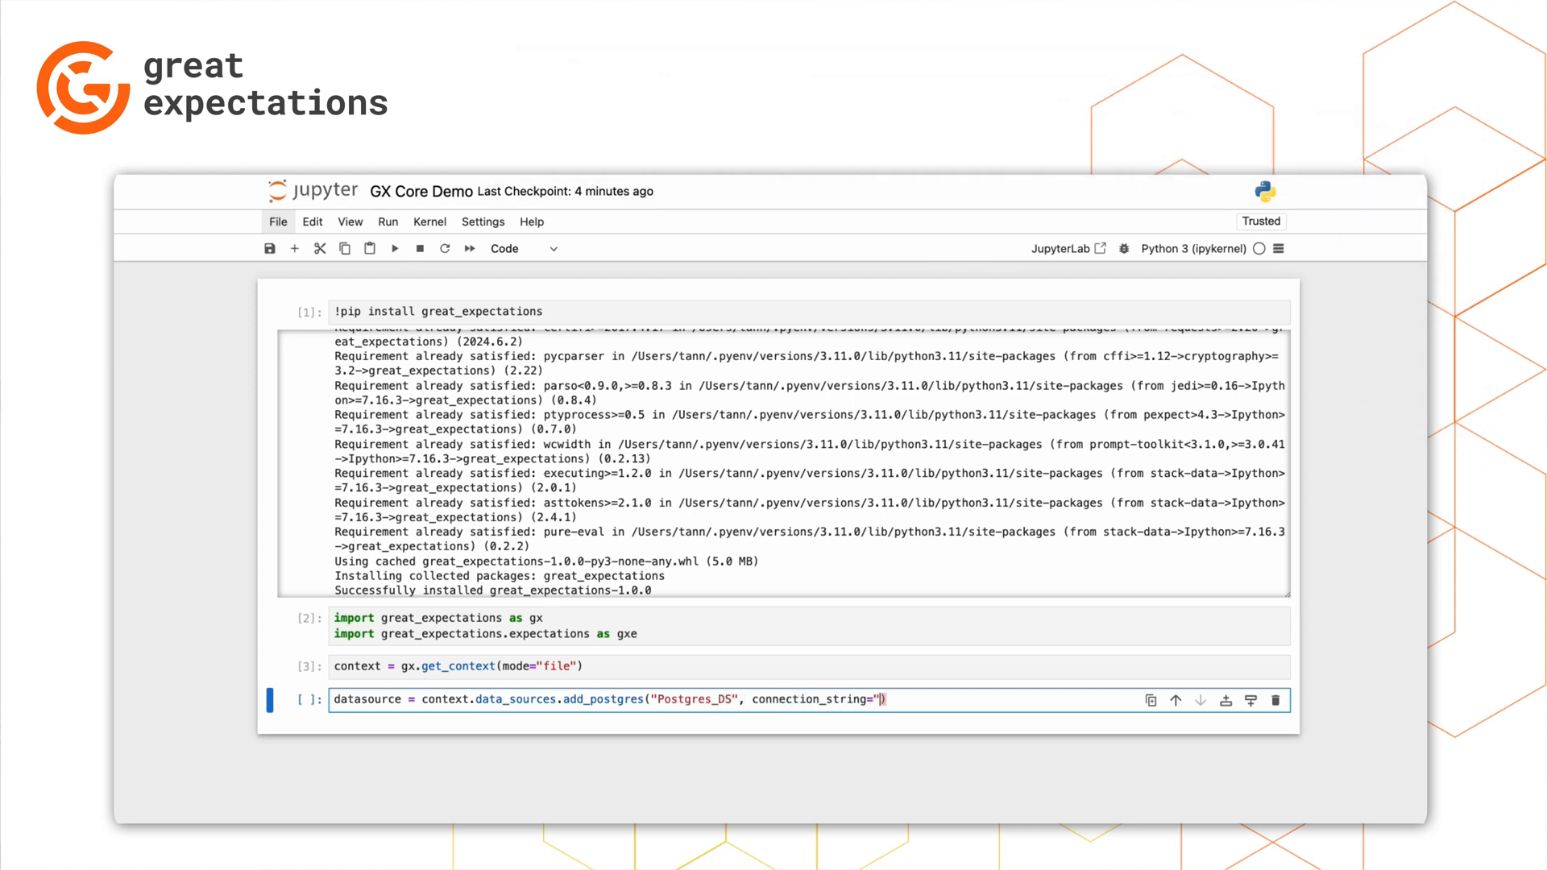
pyautogui.hotkey('ctrl', 'v')
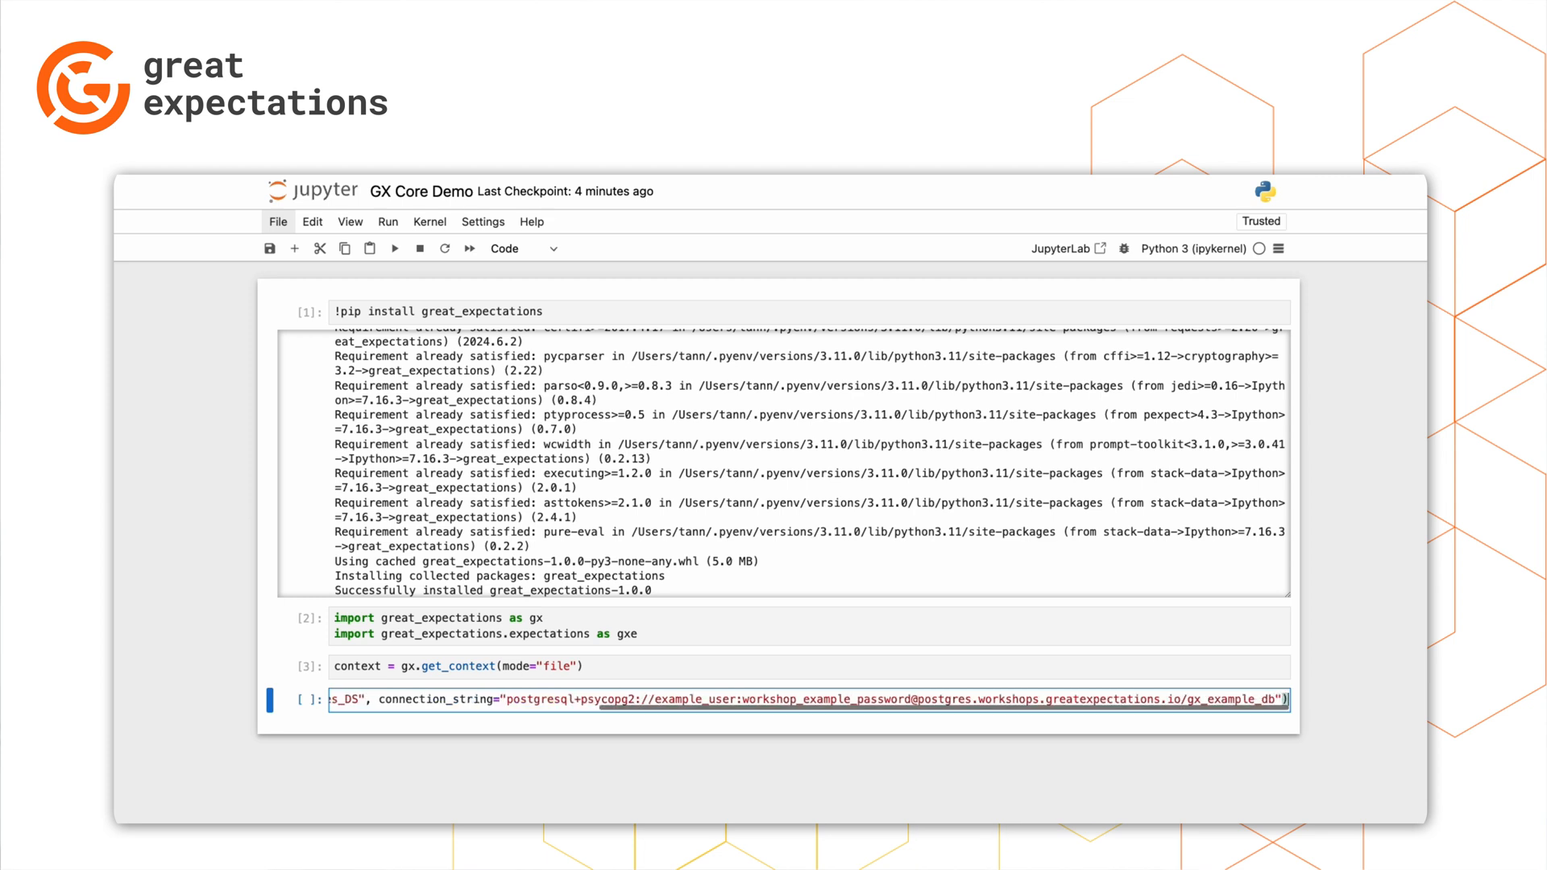
pyautogui.press('Return')
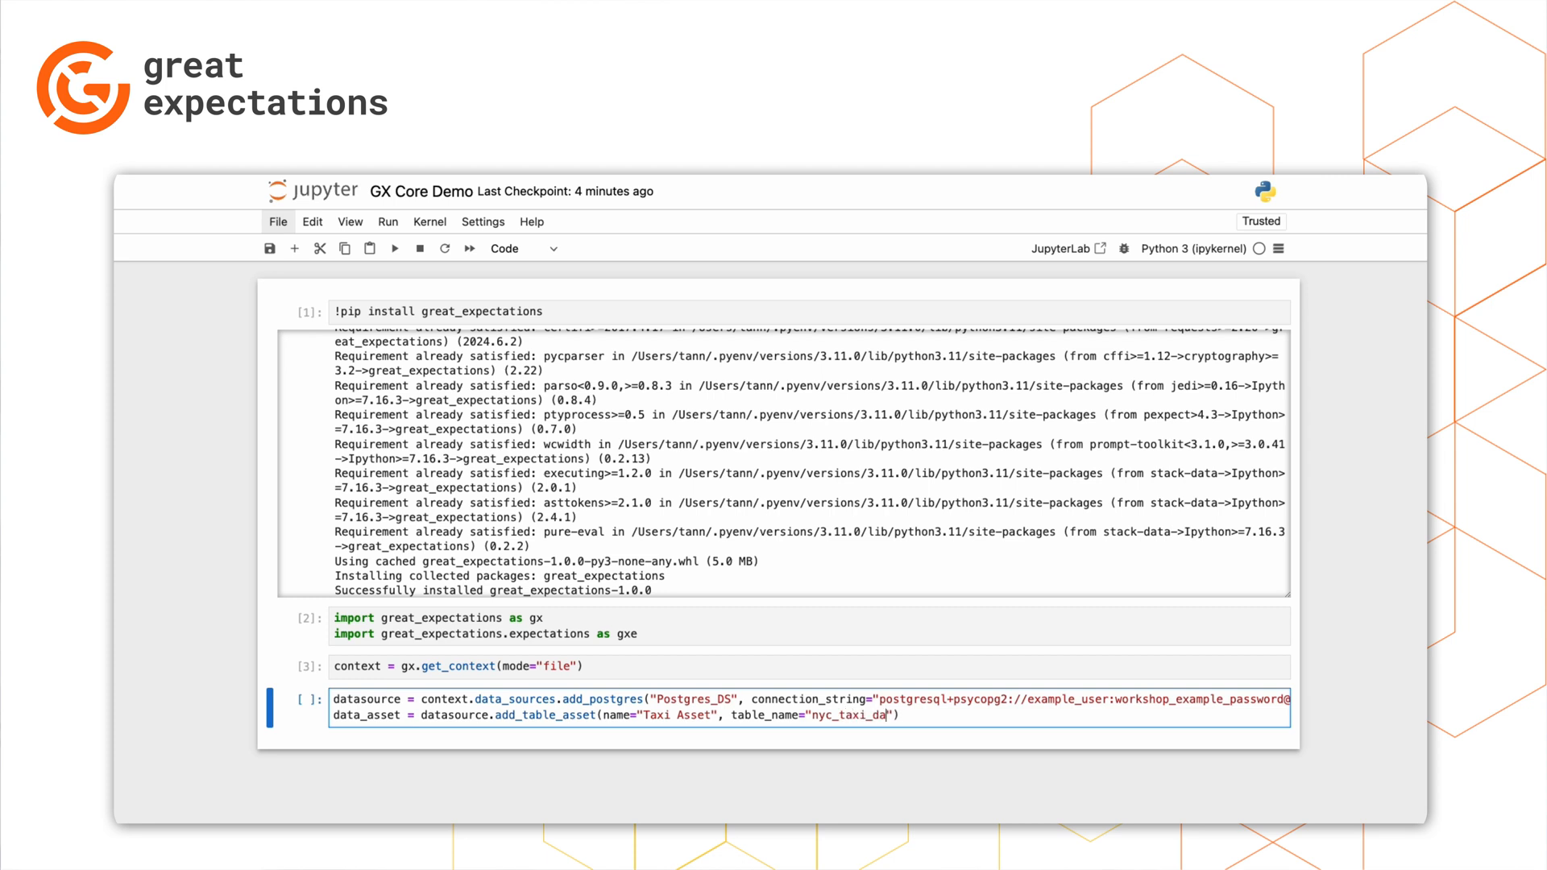
pyautogui.write('ta')
pyautogui.hotkey('shift', 'Return')
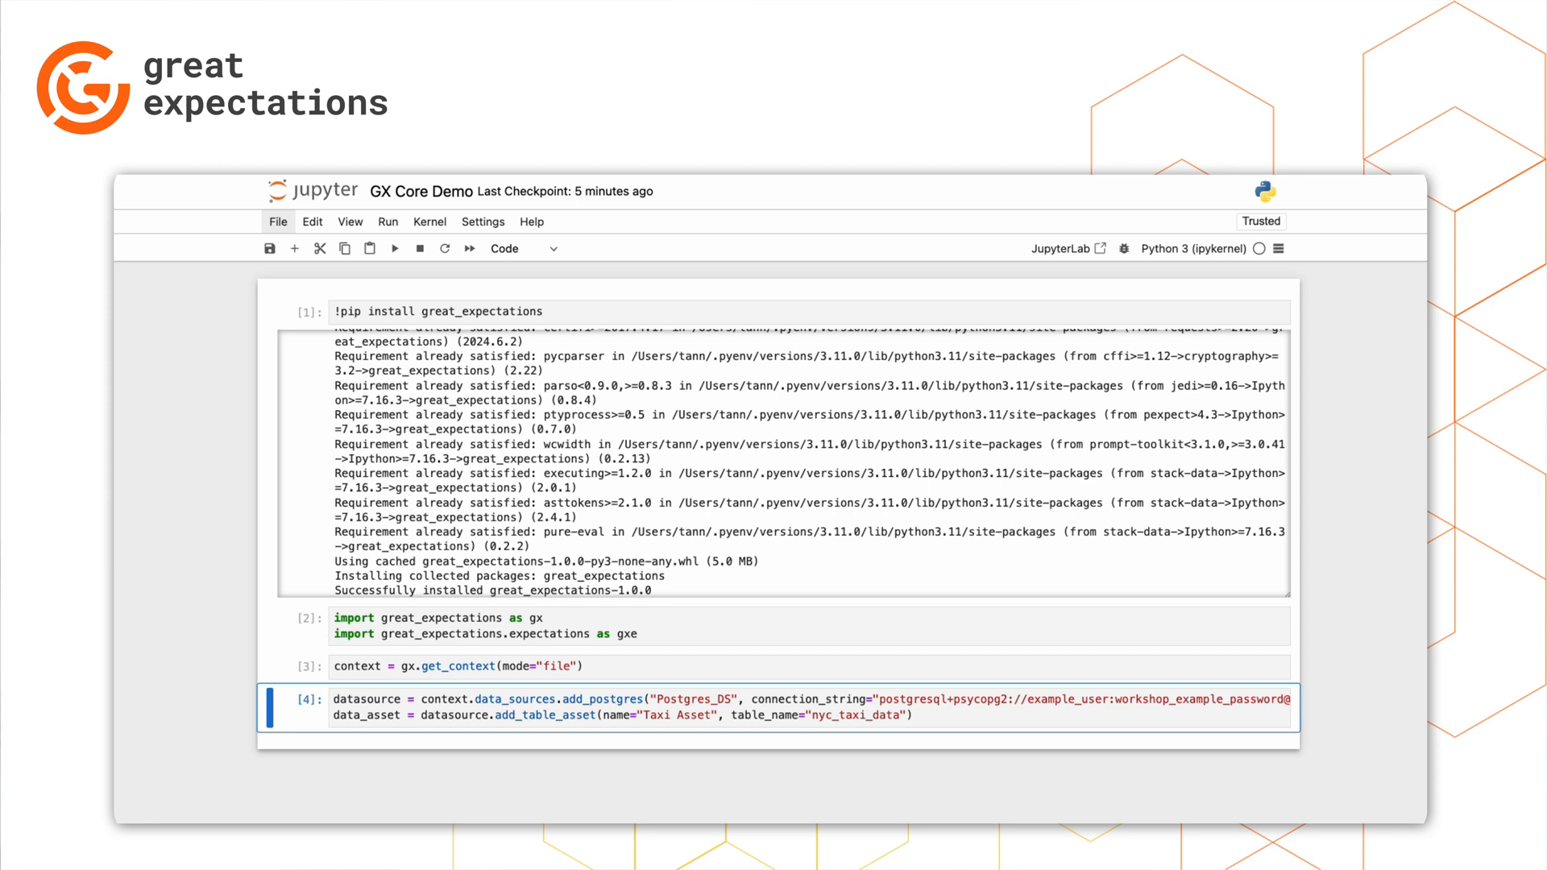
# Step: Create batch_definition with add_batch_definition_whole_table("My Batch Definition") on the taxi asset
pyautogui.press('b')
pyautogui.click(493, 751)
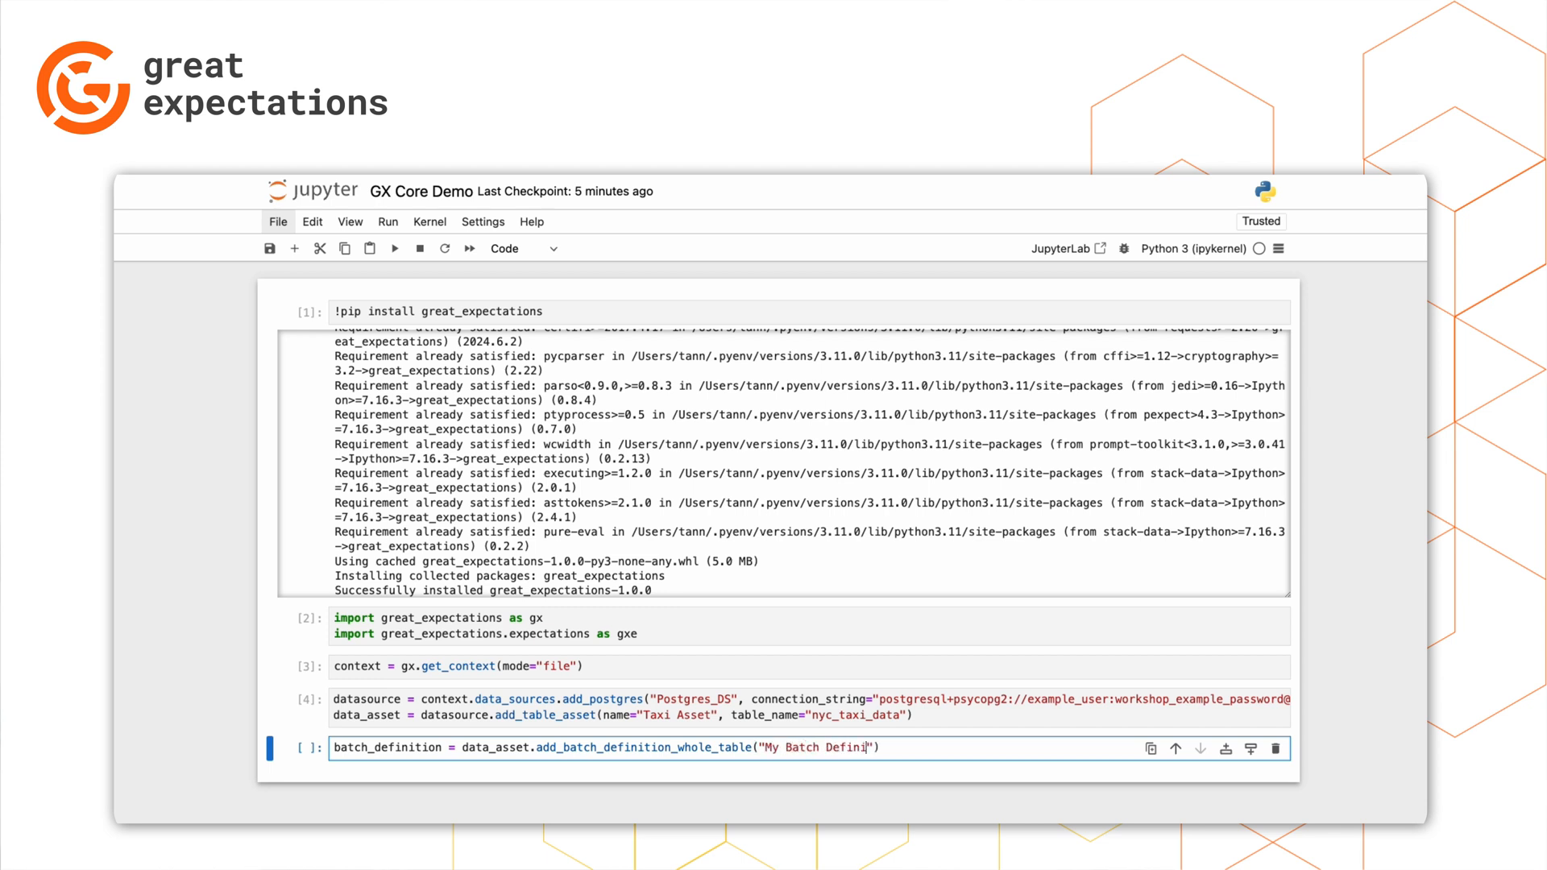
pyautogui.hotkey('ctrl', 'Return')
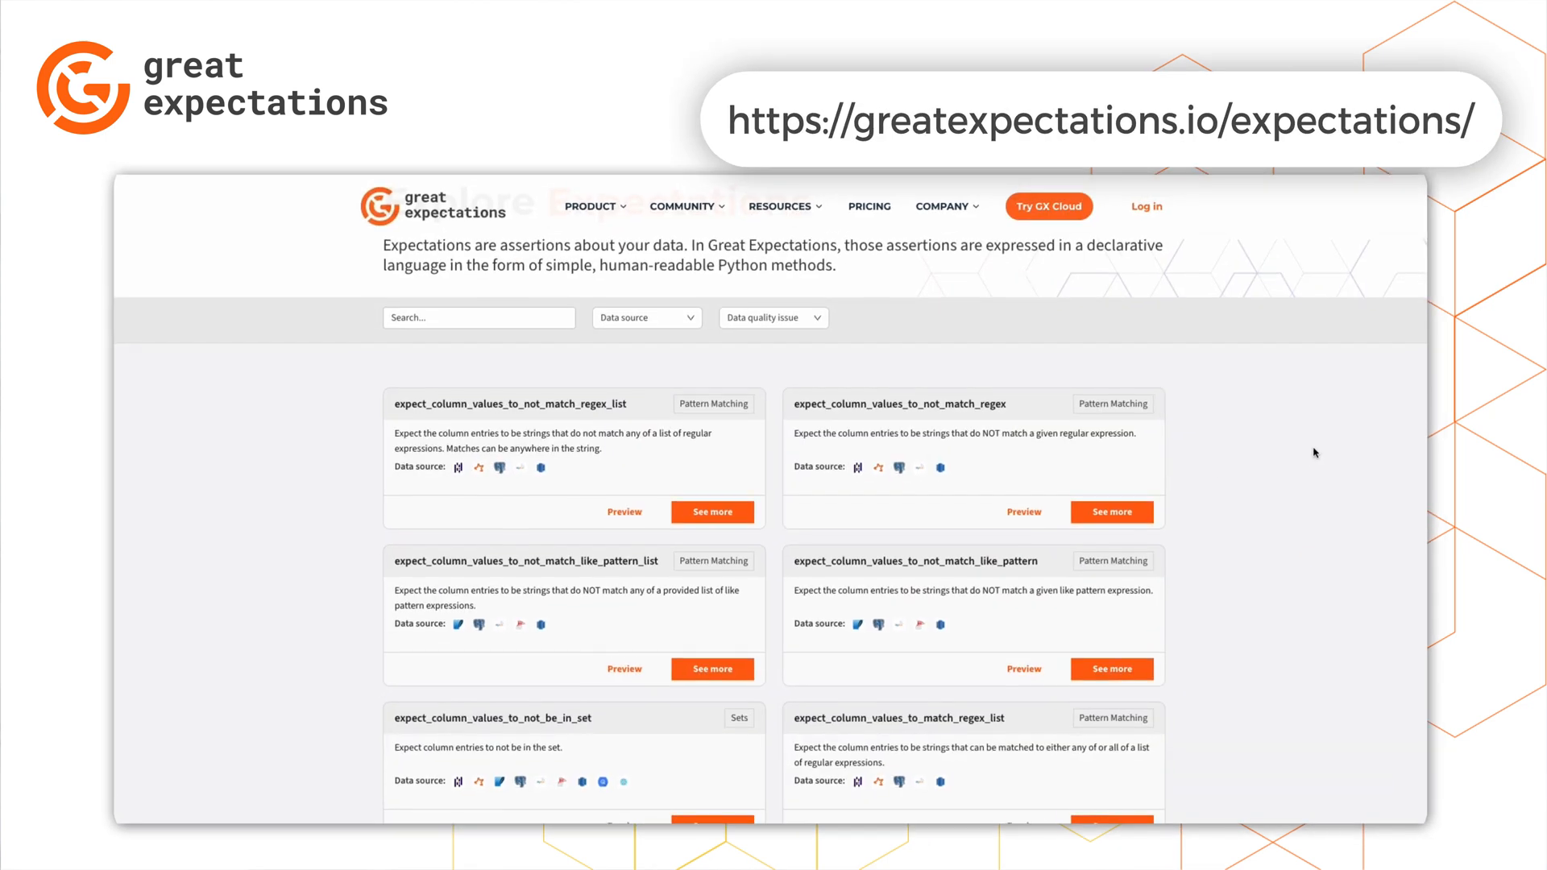
pyautogui.scroll(-4, 1315, 451)
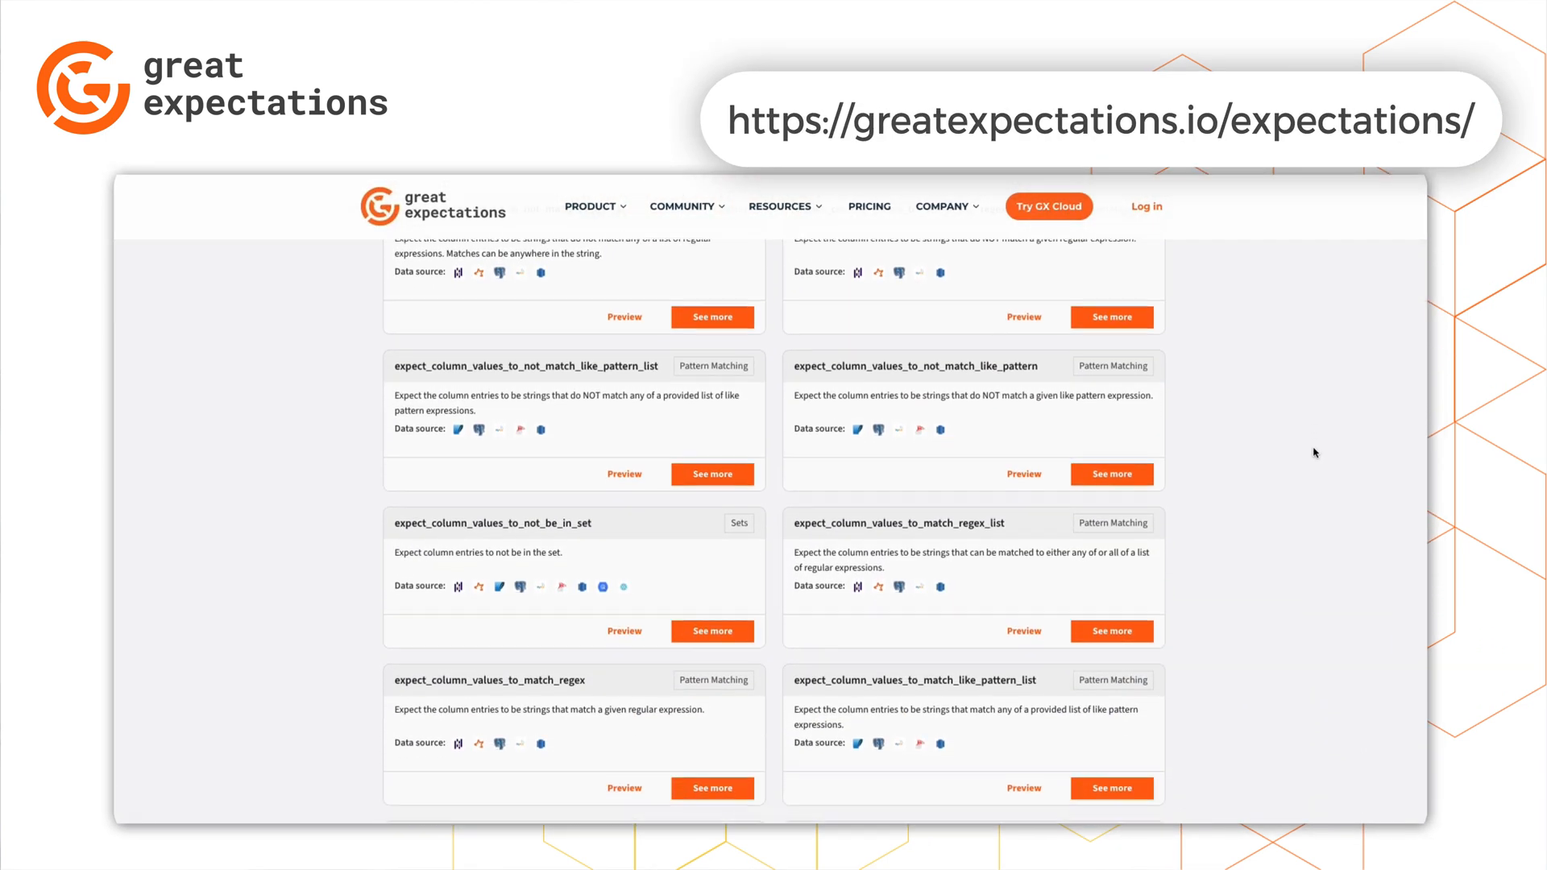
pyautogui.scroll(-2, 1315, 453)
pyautogui.scroll(-2, 1315, 452)
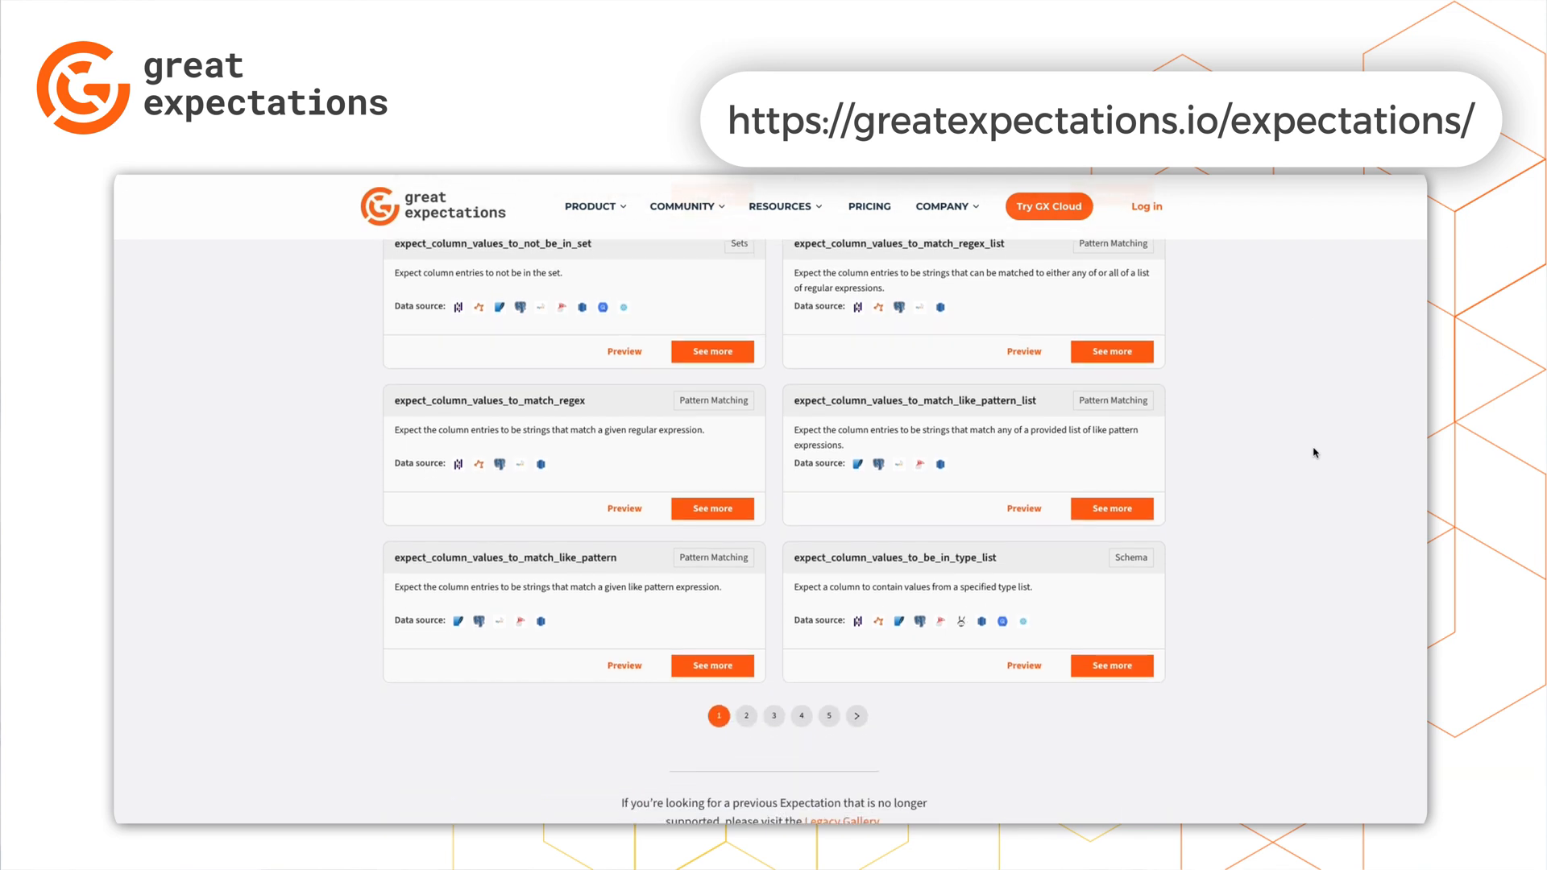
pyautogui.scroll(-1, 1315, 453)
pyautogui.scroll(3, 1316, 453)
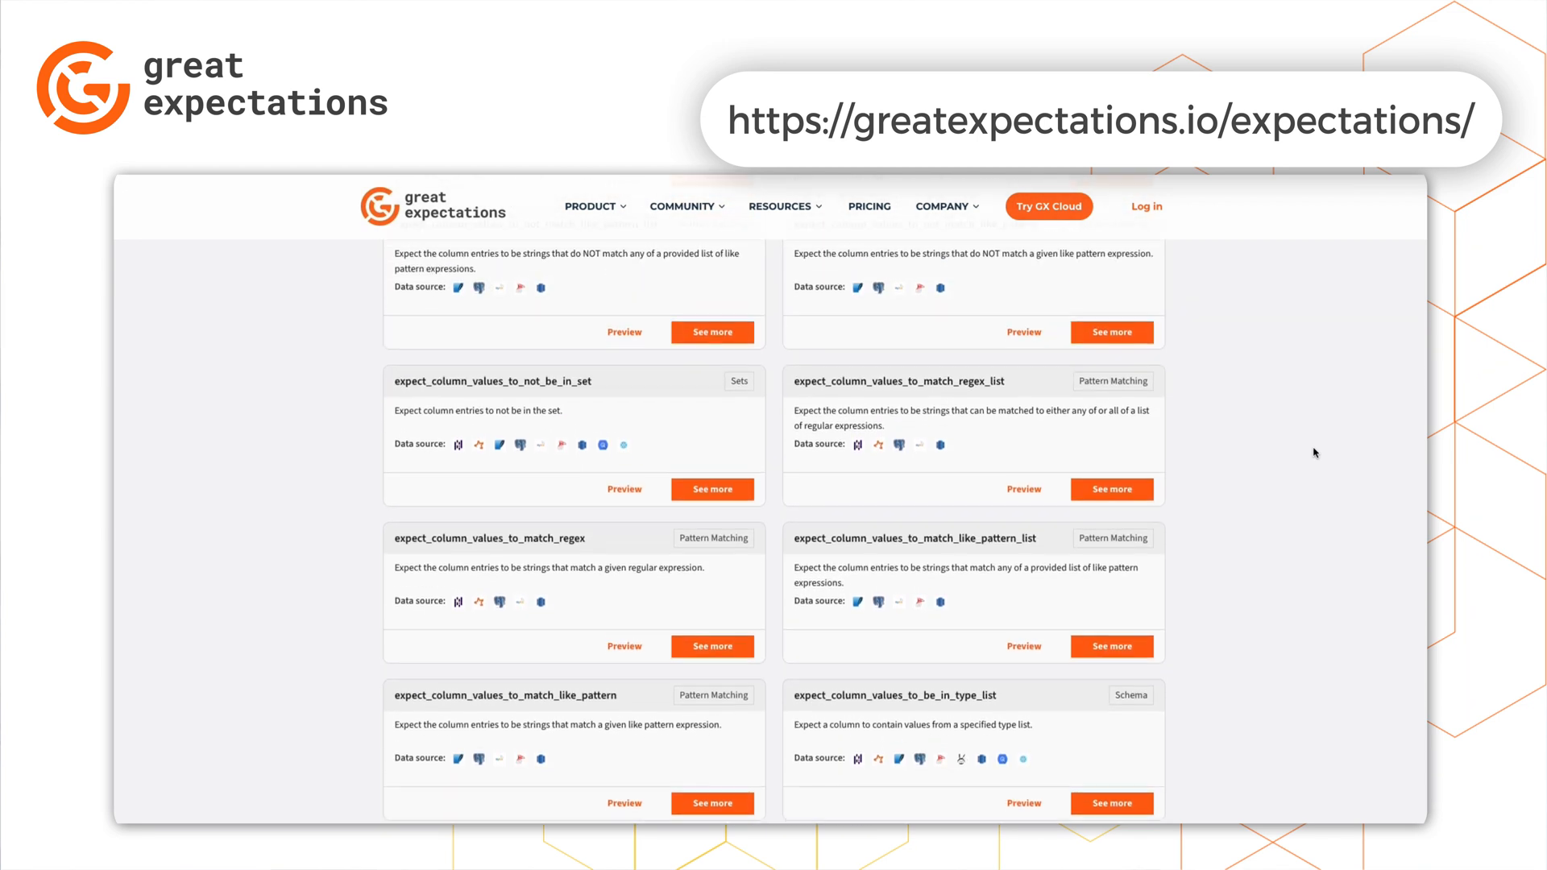
pyautogui.scroll(1, 1315, 452)
pyautogui.scroll(1, 1315, 452)
pyautogui.scroll(1, 1315, 452)
pyautogui.scroll(1, 1315, 452)
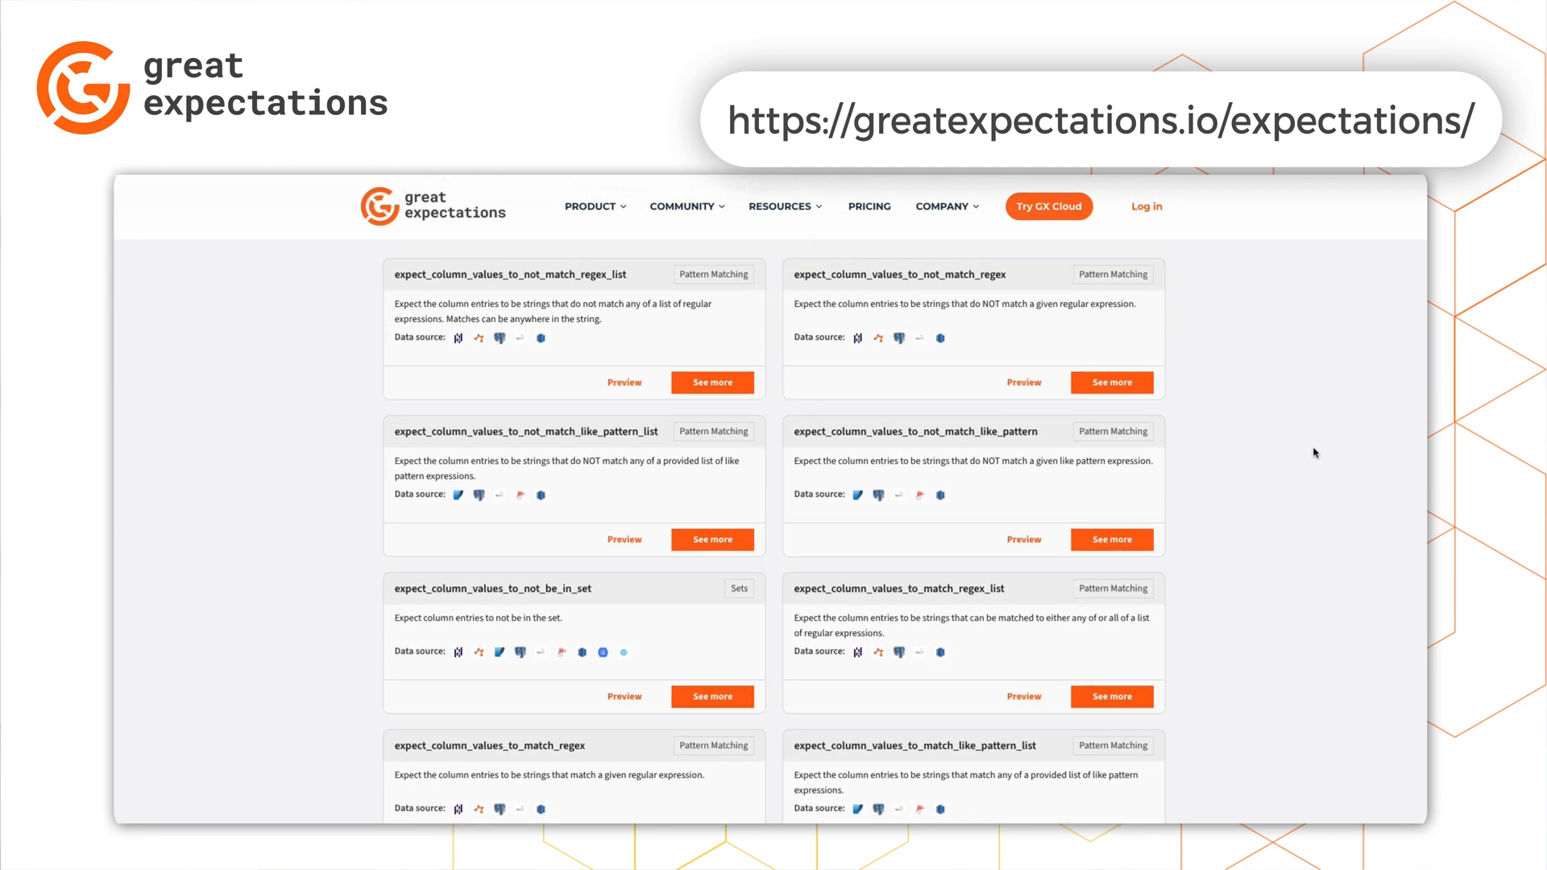
pyautogui.scroll(1, 1314, 453)
pyautogui.scroll(1, 1315, 453)
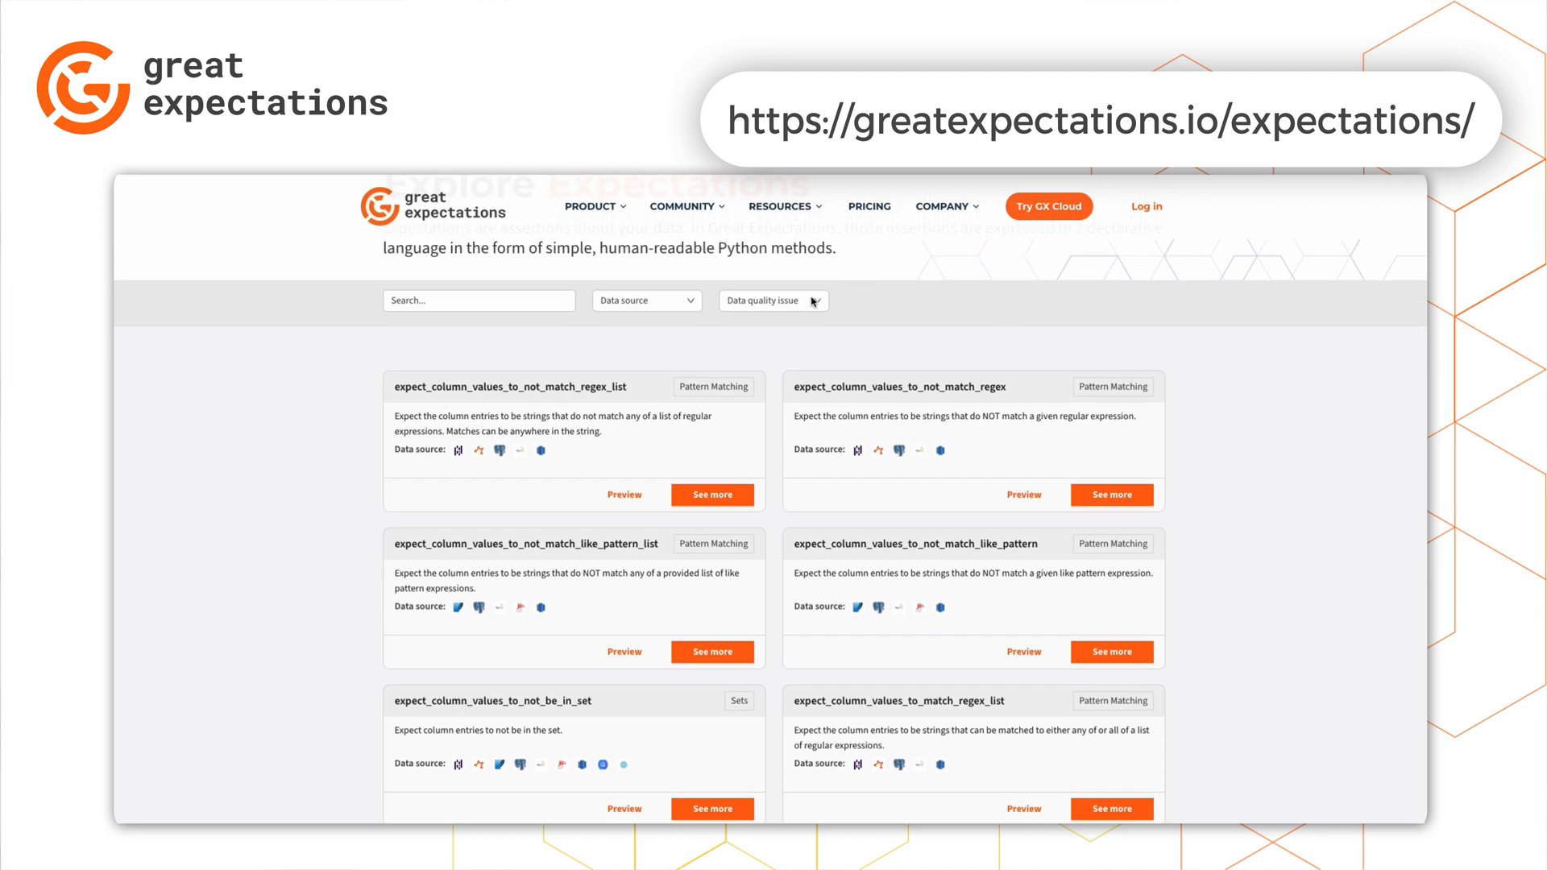
# Step: Show the Data quality issue categories on the greatexpectations.io expectations gallery
pyautogui.click(813, 301)
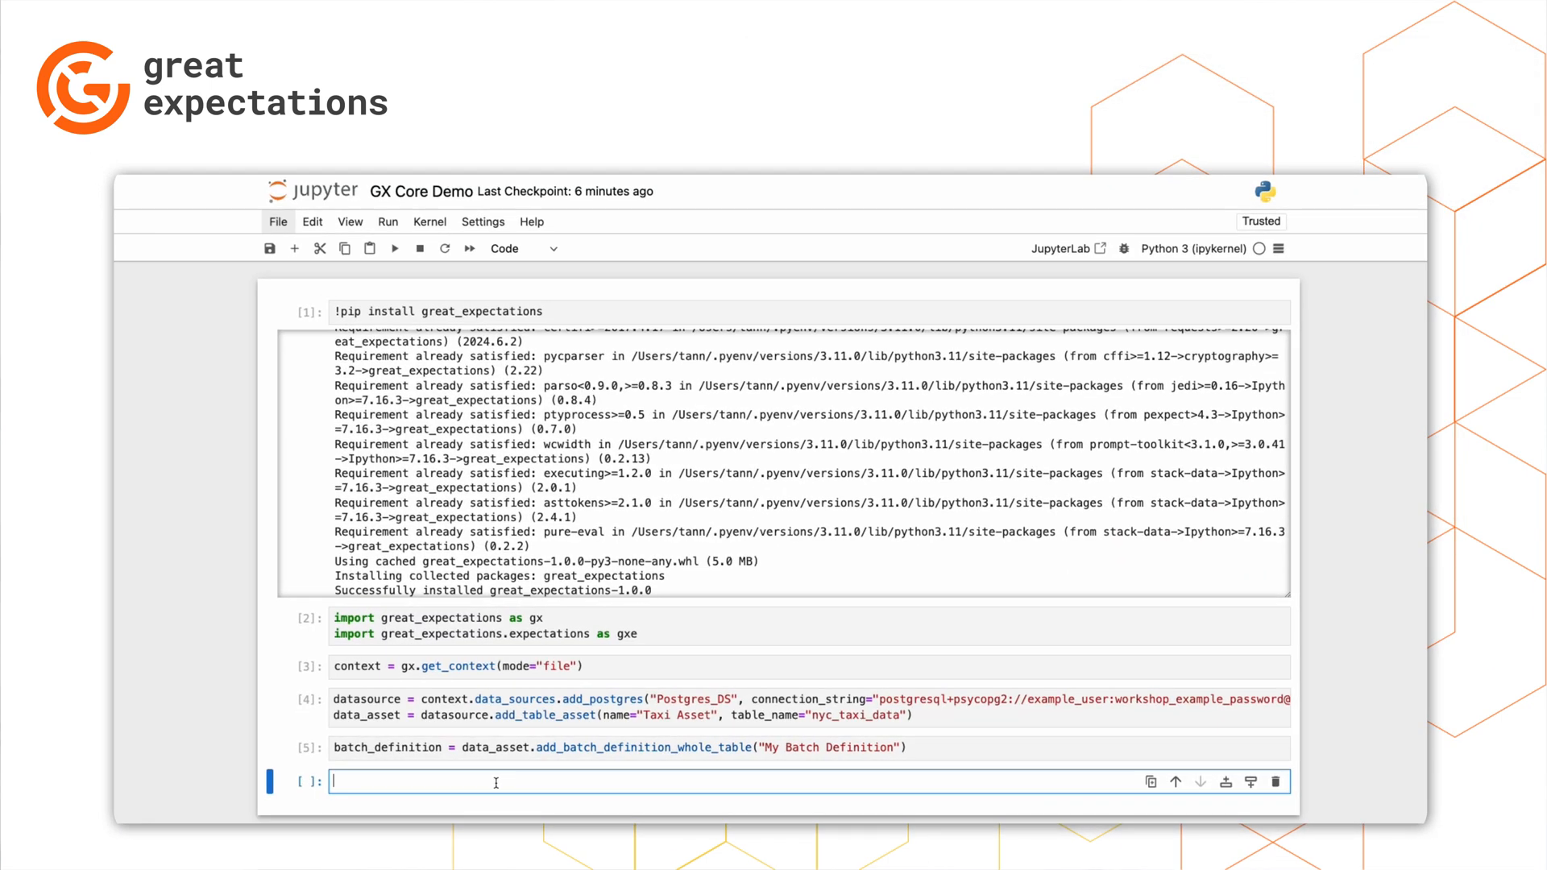
pyautogui.write('expectation = ')
pyautogui.write('gxe.Ex')
pyautogui.write('pectColumnMaxTo')
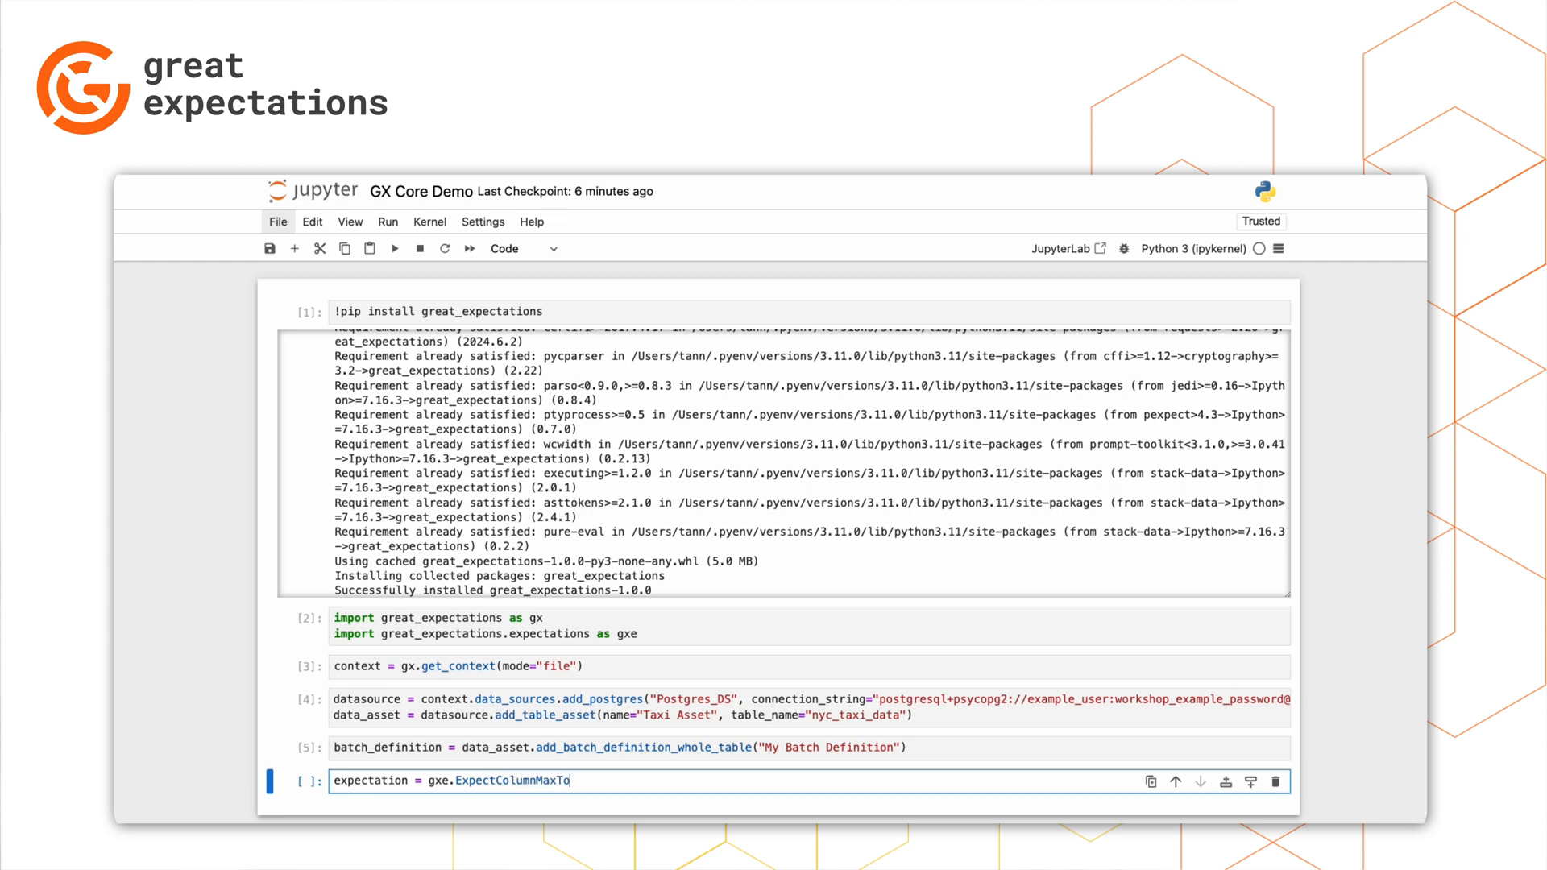
pyautogui.write('BeBetween(')
pyautogui.write('column=')
pyautogui.write('"passenger')
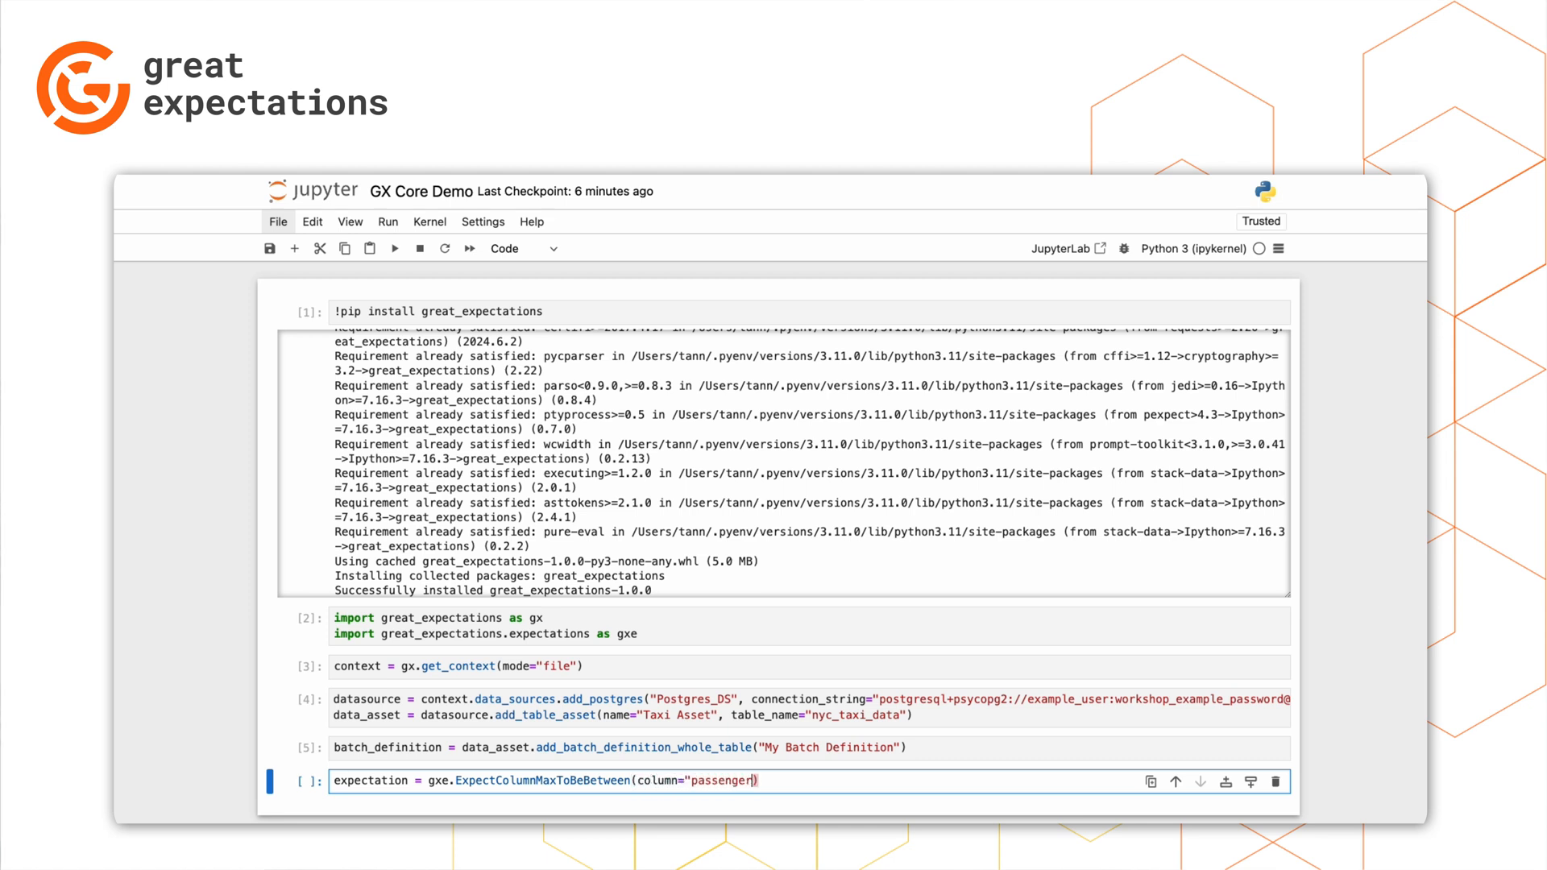
pyautogui.write('_count", ')
pyautogui.write('max_value')
pyautogui.write('=4')
# Step: Define gxe.ExpectColumnMaxToBeBetween on passenger_count with max_value=4 and run it
pyautogui.hotkey('ctrl', 'Return')
pyautogui.press('b')
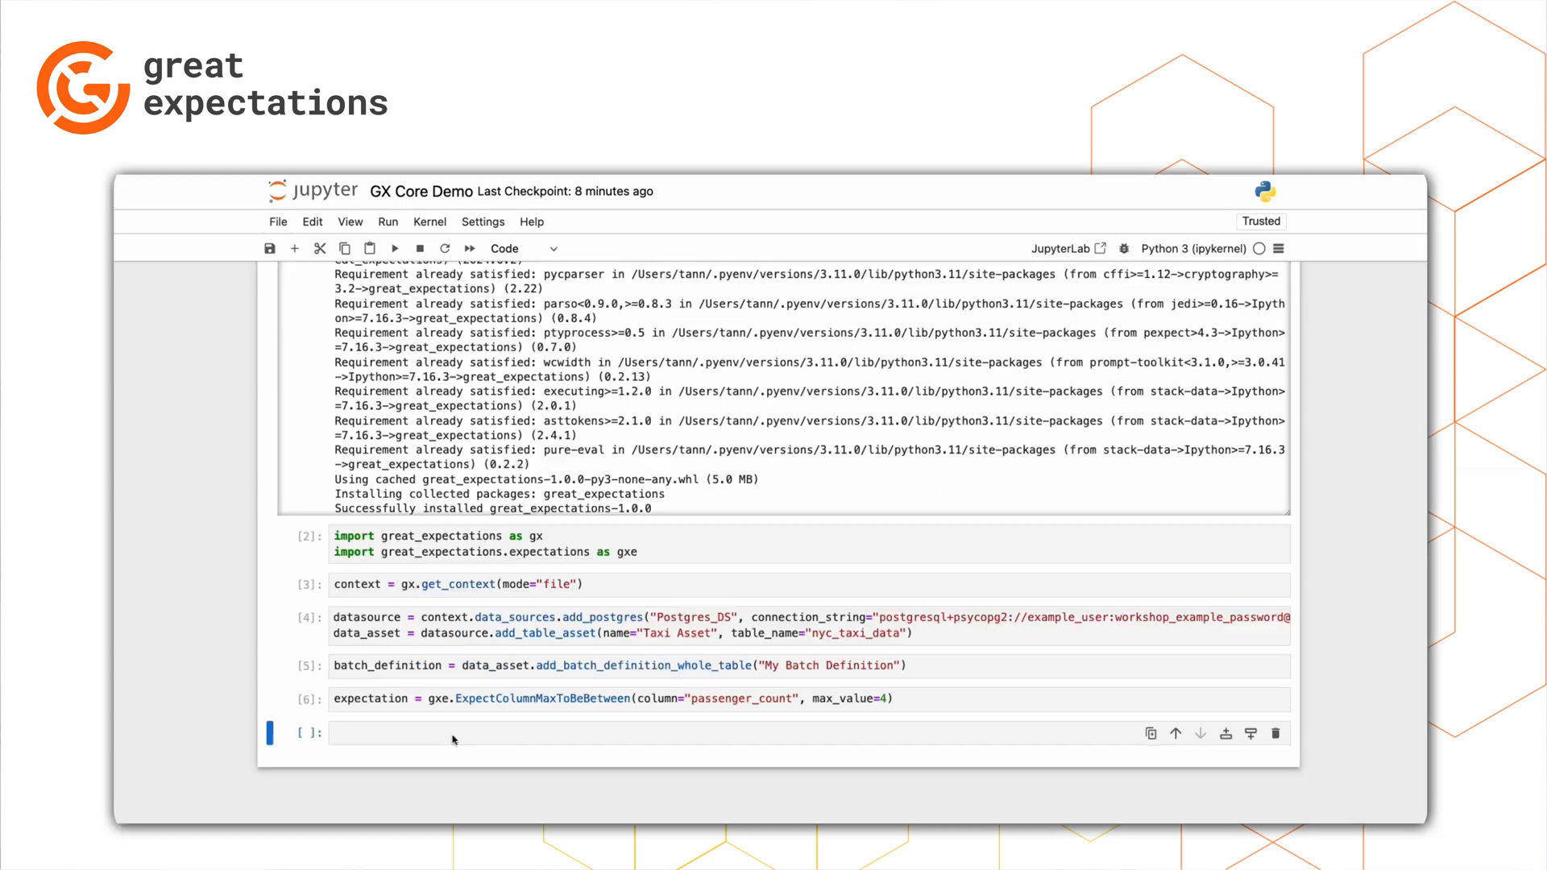
# Step: Get the batch and print batch.validate(expectation), highlighting success false with observed max 6
pyautogui.press('Return')
pyautogui.write('batch =batch_definition.')
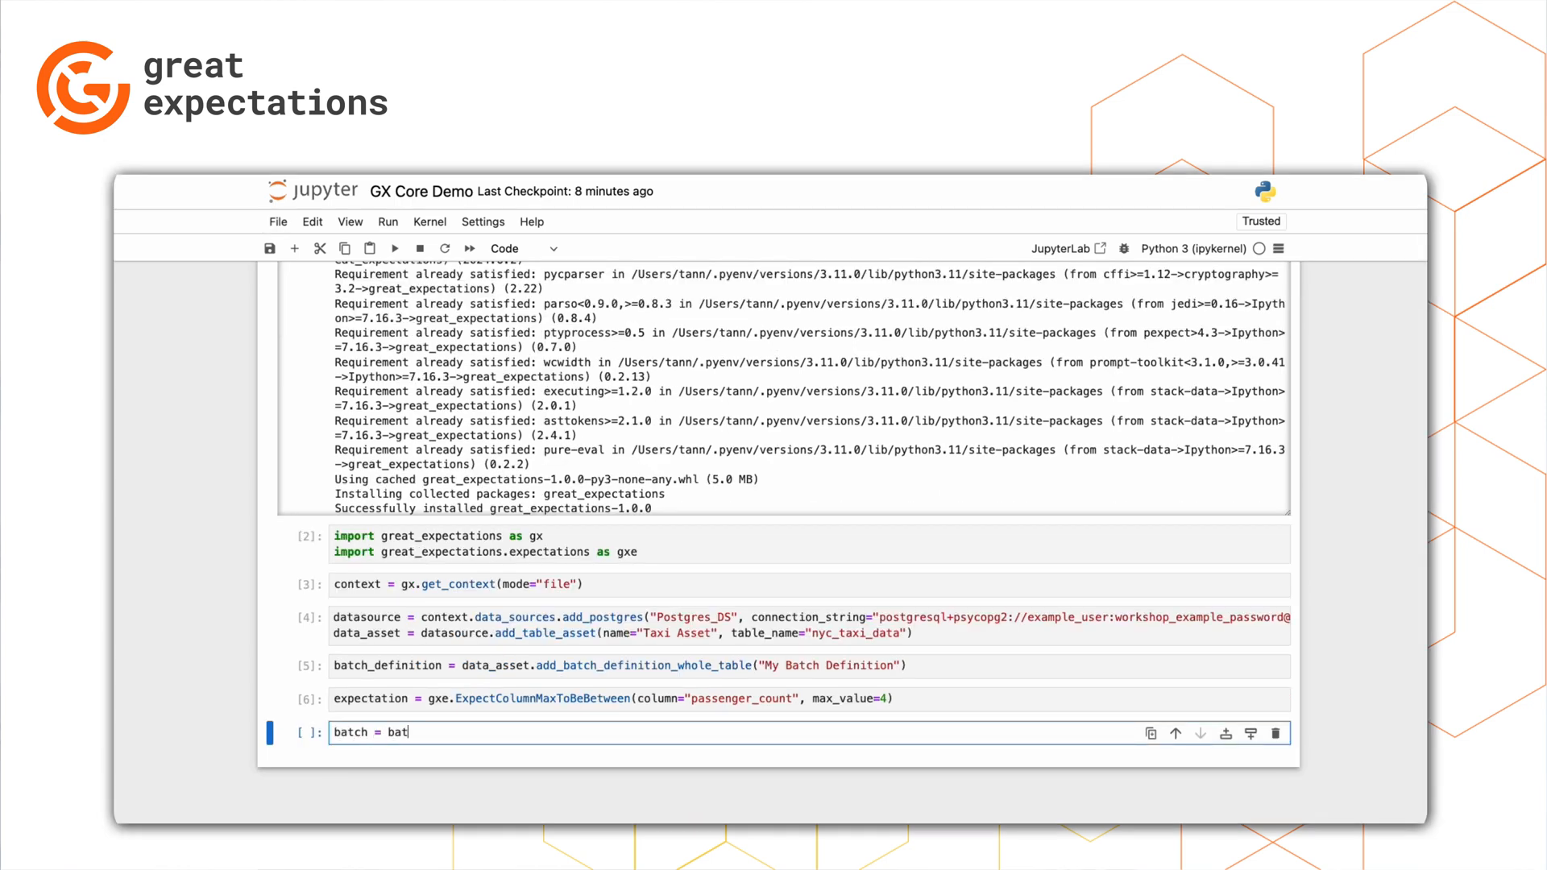
pyautogui.write('get_batch()')
pyautogui.press('Return')
pyautogui.write('print(batch')
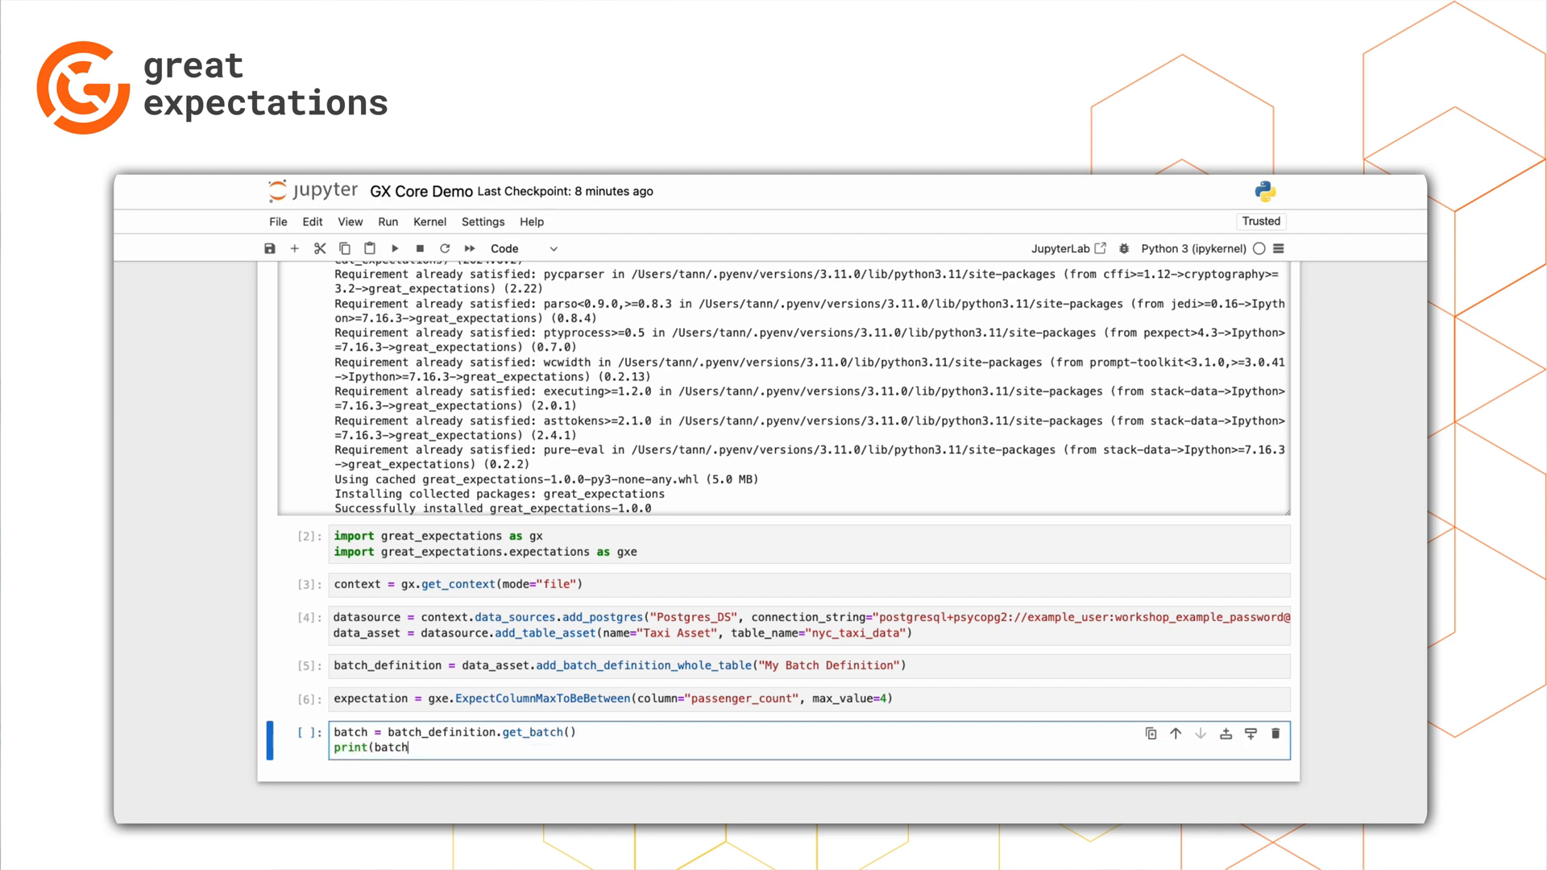
pyautogui.write('.validate(expectation))')
pyautogui.hotkey('shift', 'Return')
pyautogui.scroll(-5, 541, 683)
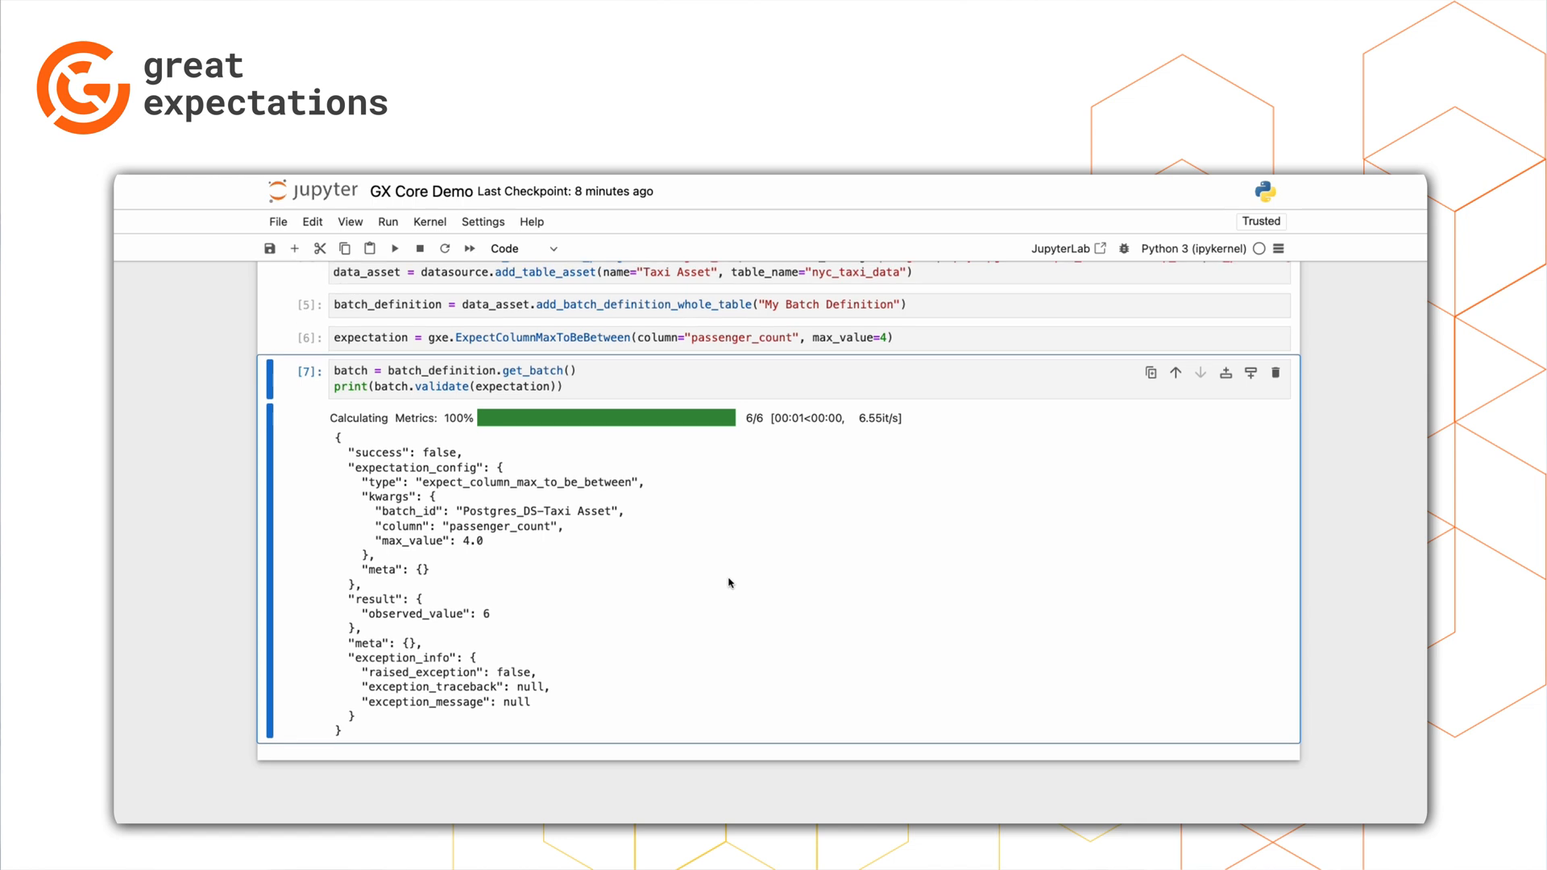
pyautogui.moveTo(350, 447); pyautogui.dragTo(463, 447)
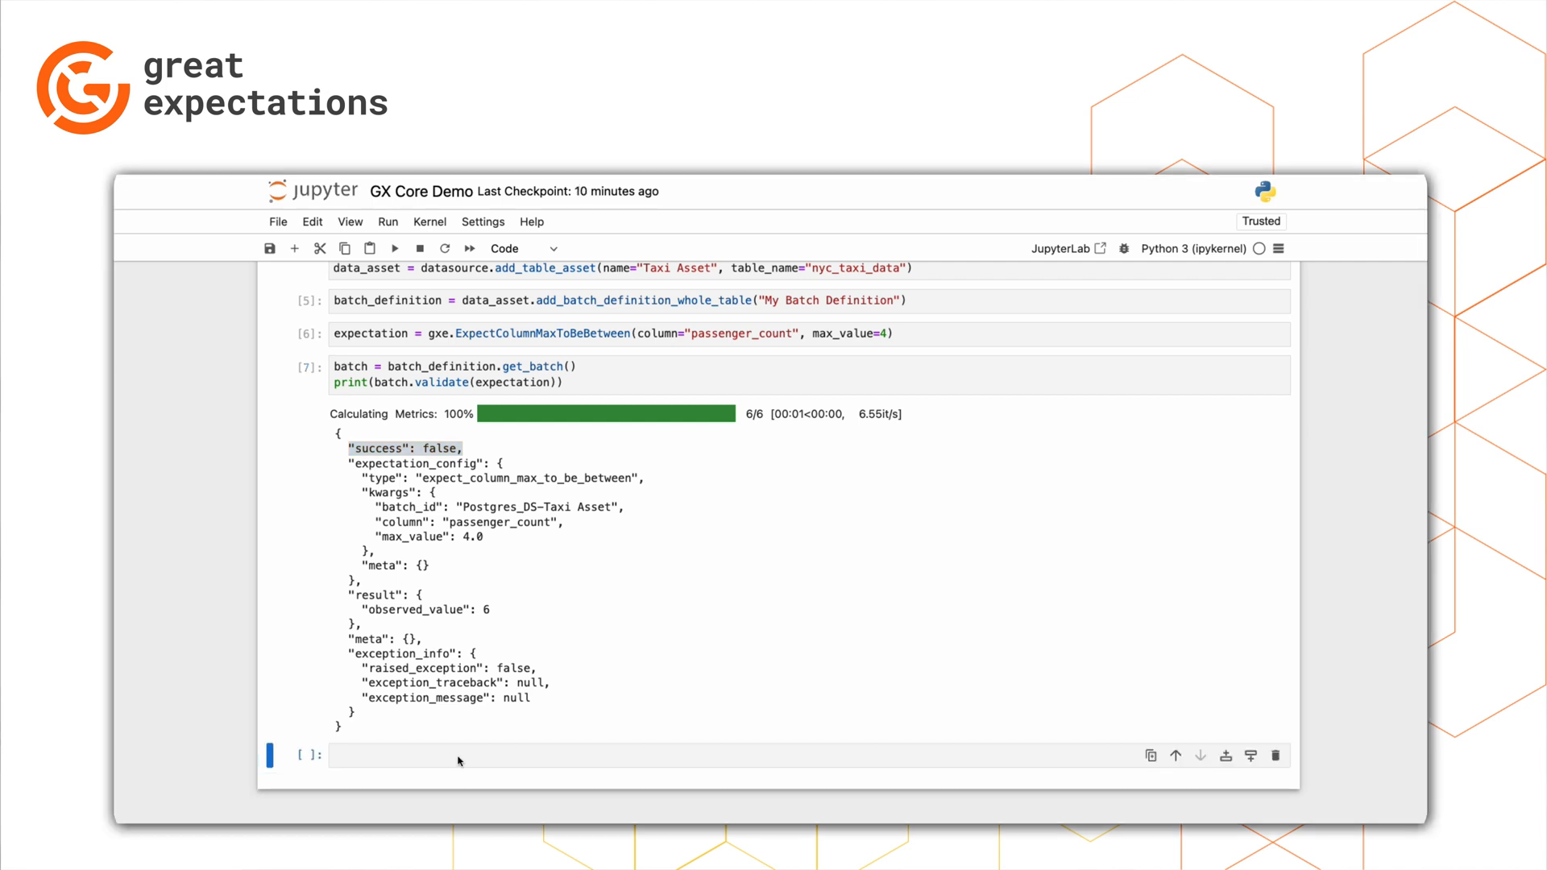
# Step: Set expectation.max_value = 6, re-validate the batch and highlight success true
pyautogui.click(463, 756)
pyautogui.write('expecta')
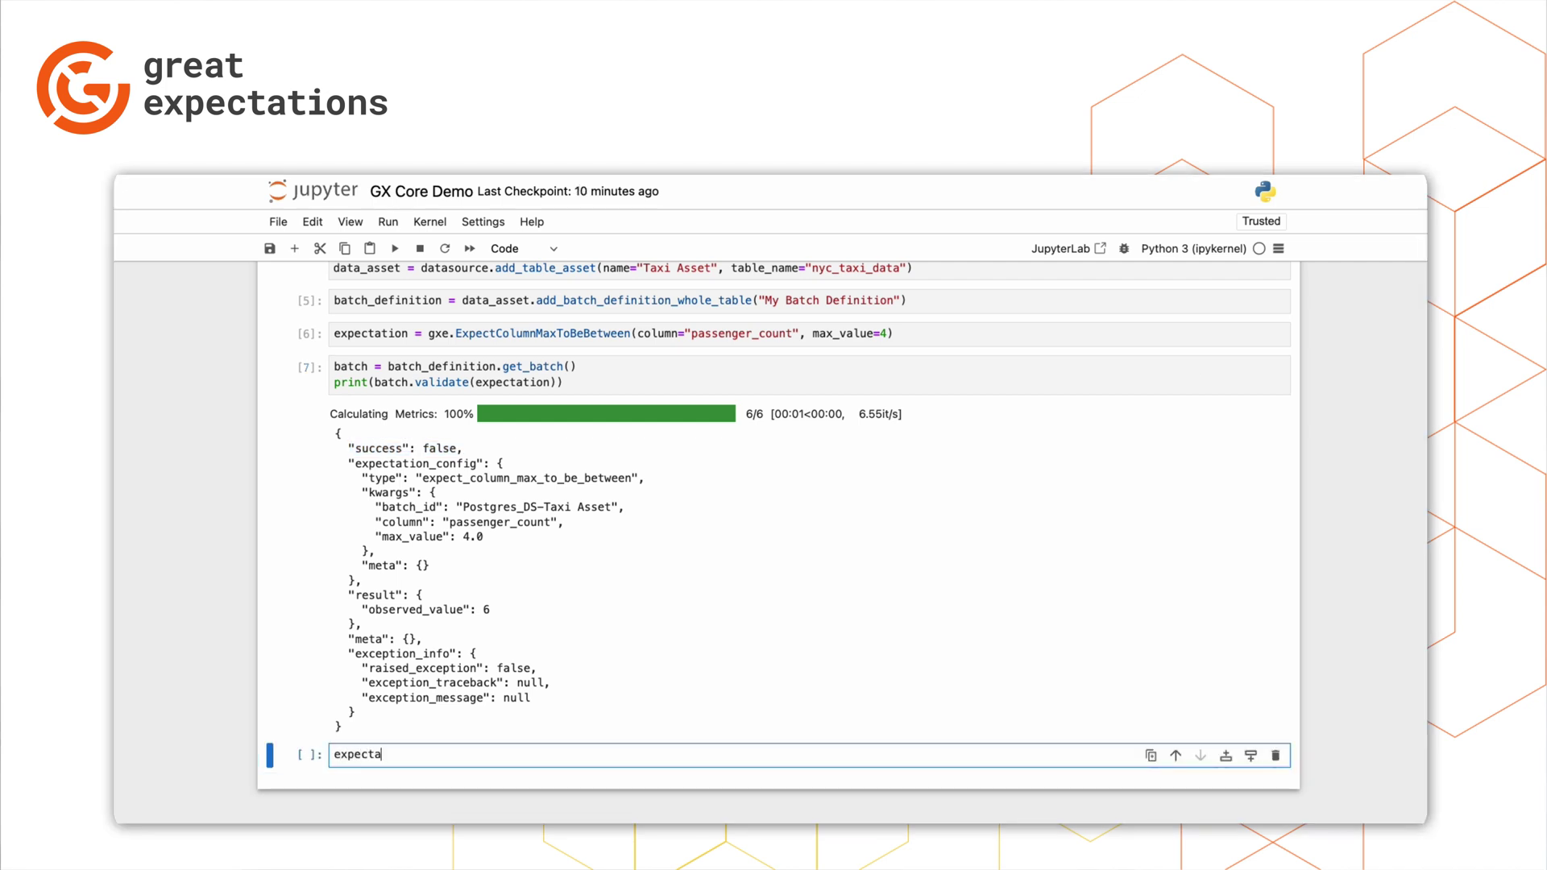
pyautogui.write('tion.max_value = 6')
pyautogui.press('Return')
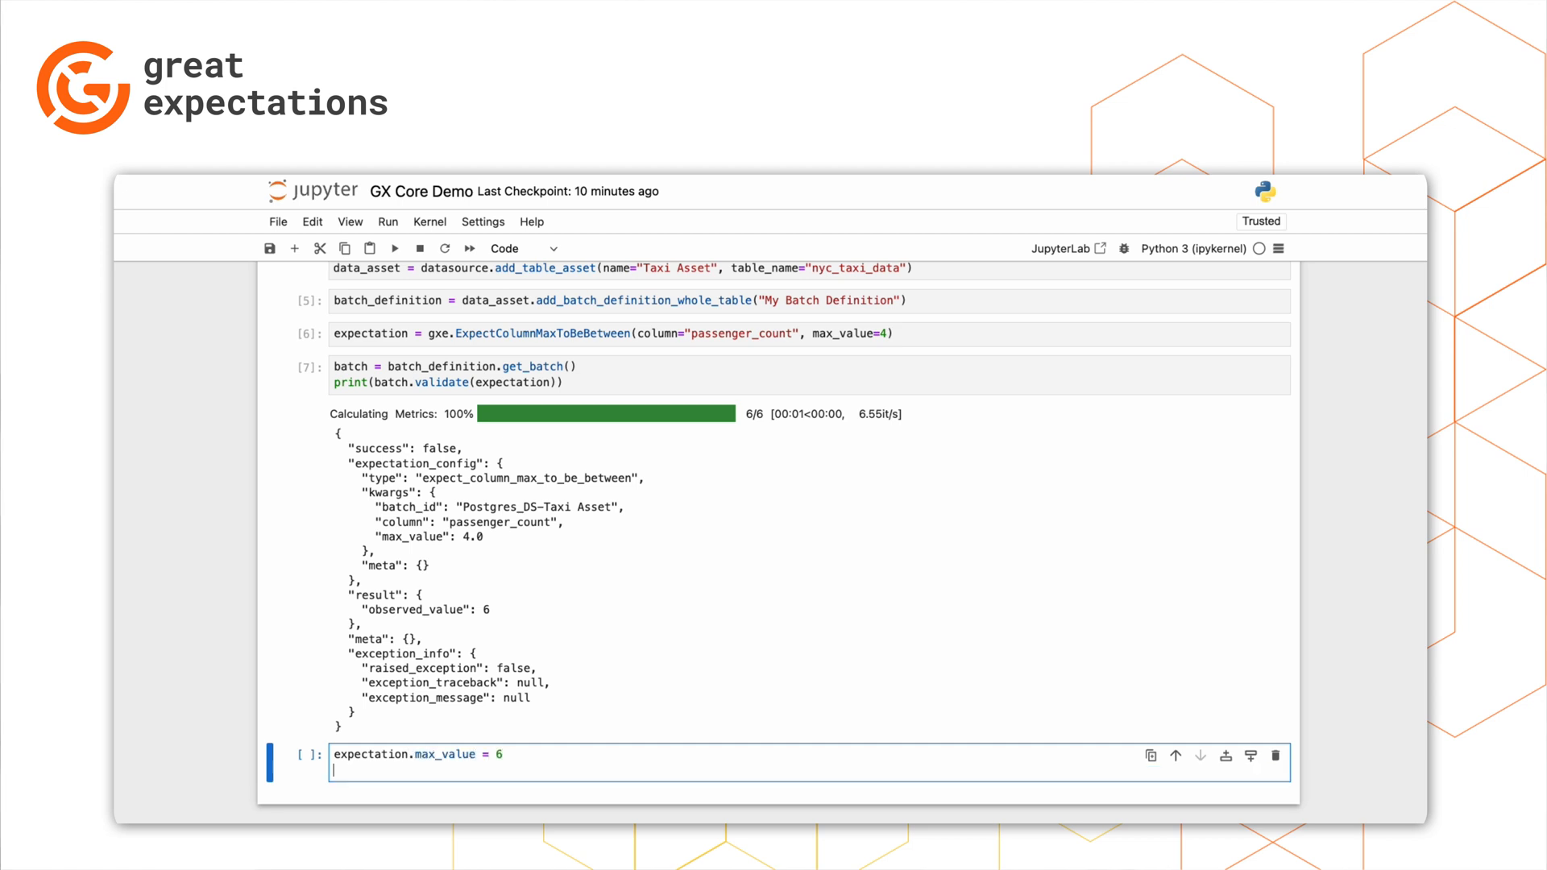
pyautogui.write('print(batch.va')
pyautogui.write('lidat')
pyautogui.write('e(expectation)')
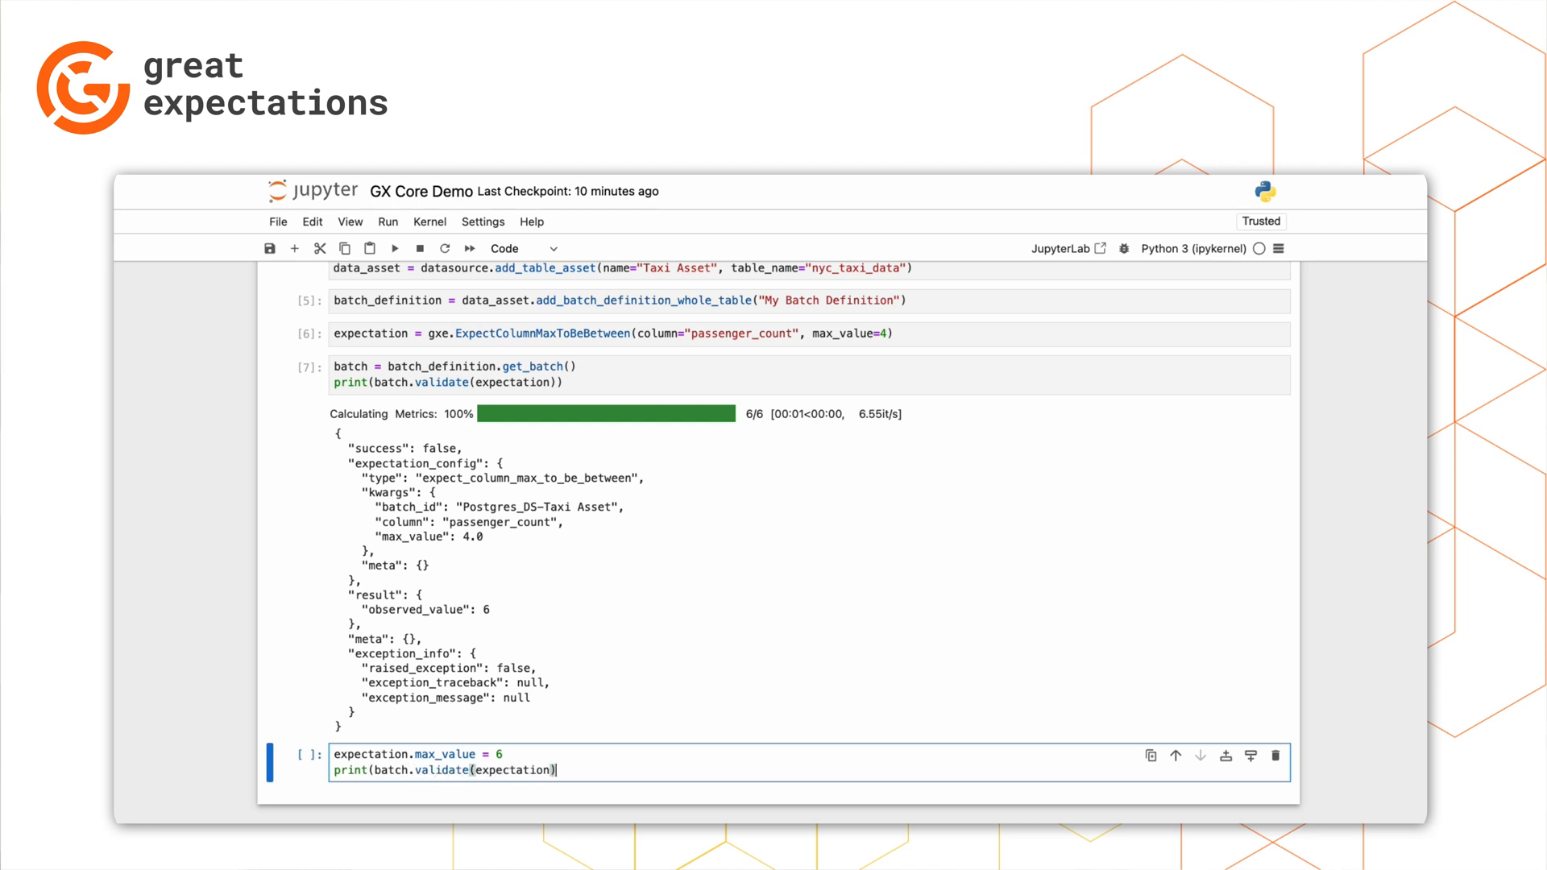
pyautogui.write(')')
pyautogui.hotkey('shift', 'Return')
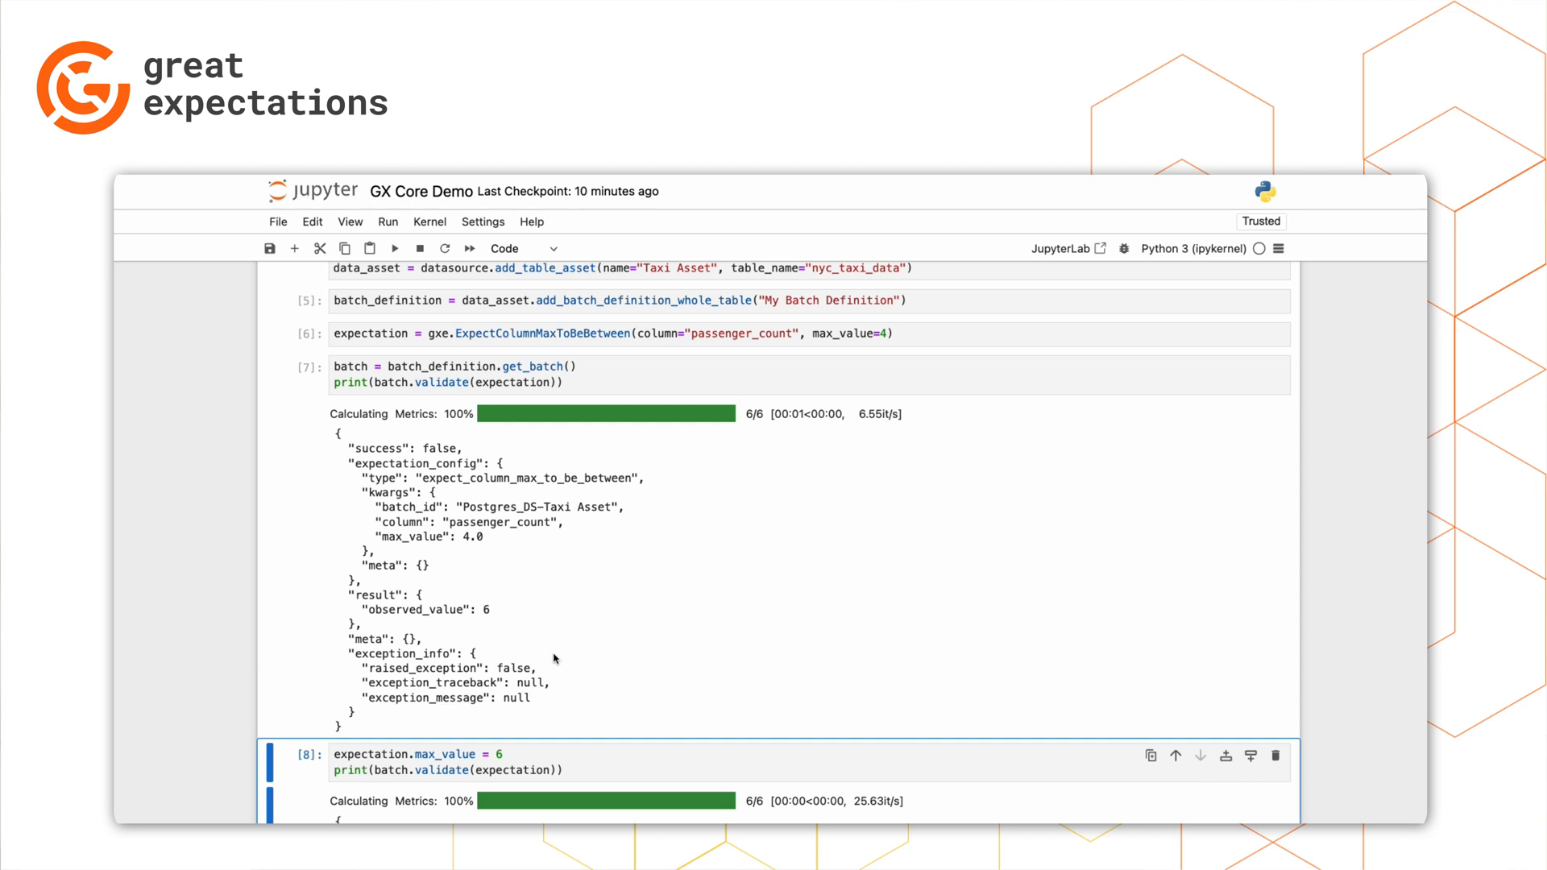
pyautogui.scroll(-5, 586, 610)
pyautogui.scroll(-1, 585, 610)
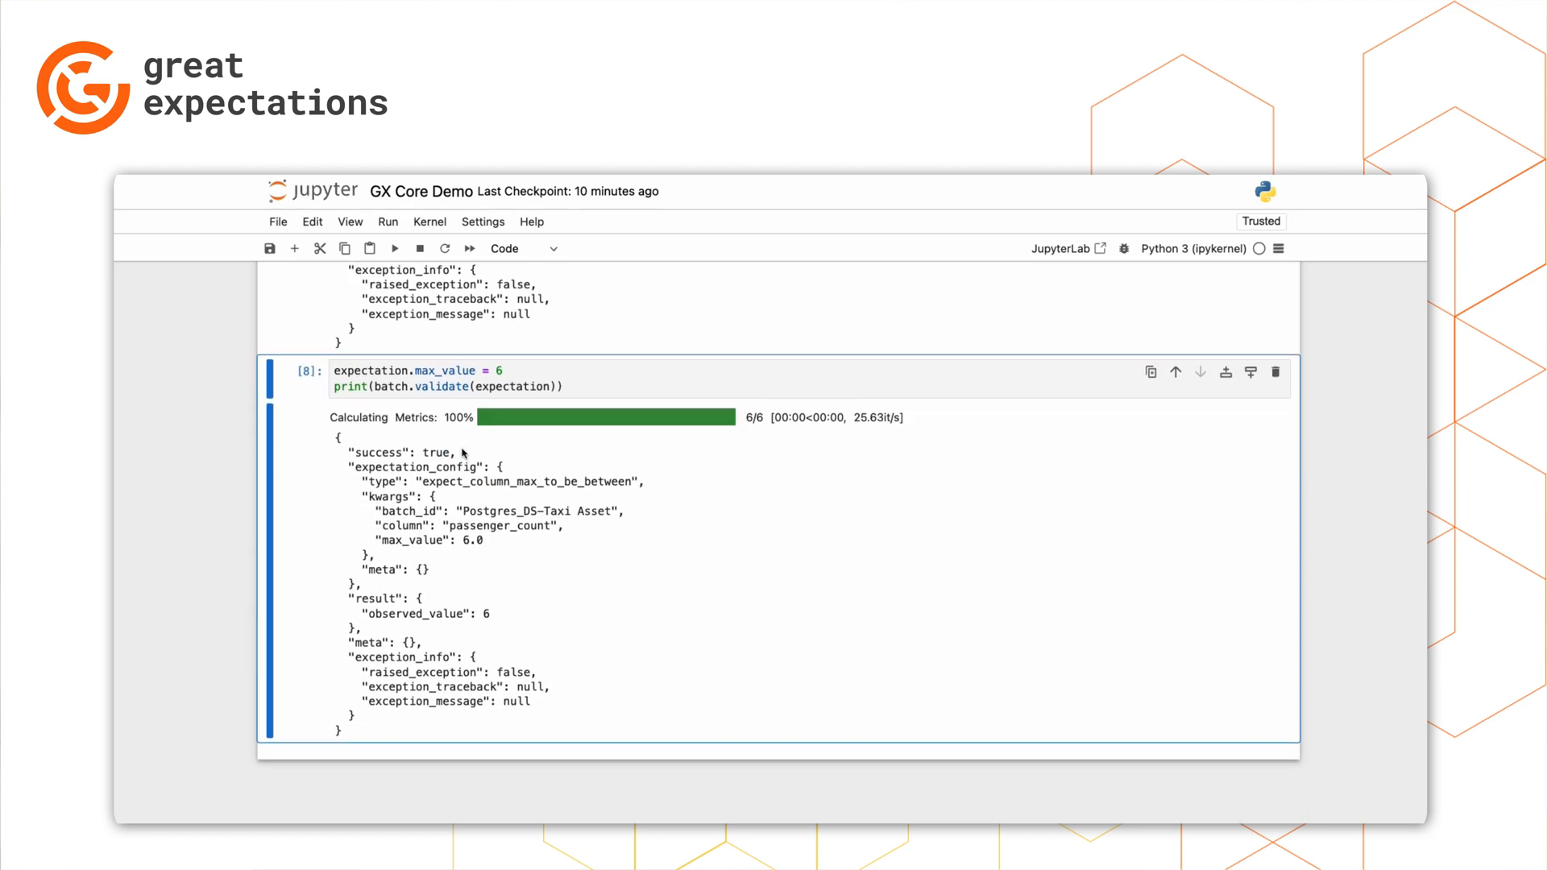
pyautogui.moveTo(457, 452); pyautogui.dragTo(346, 453)
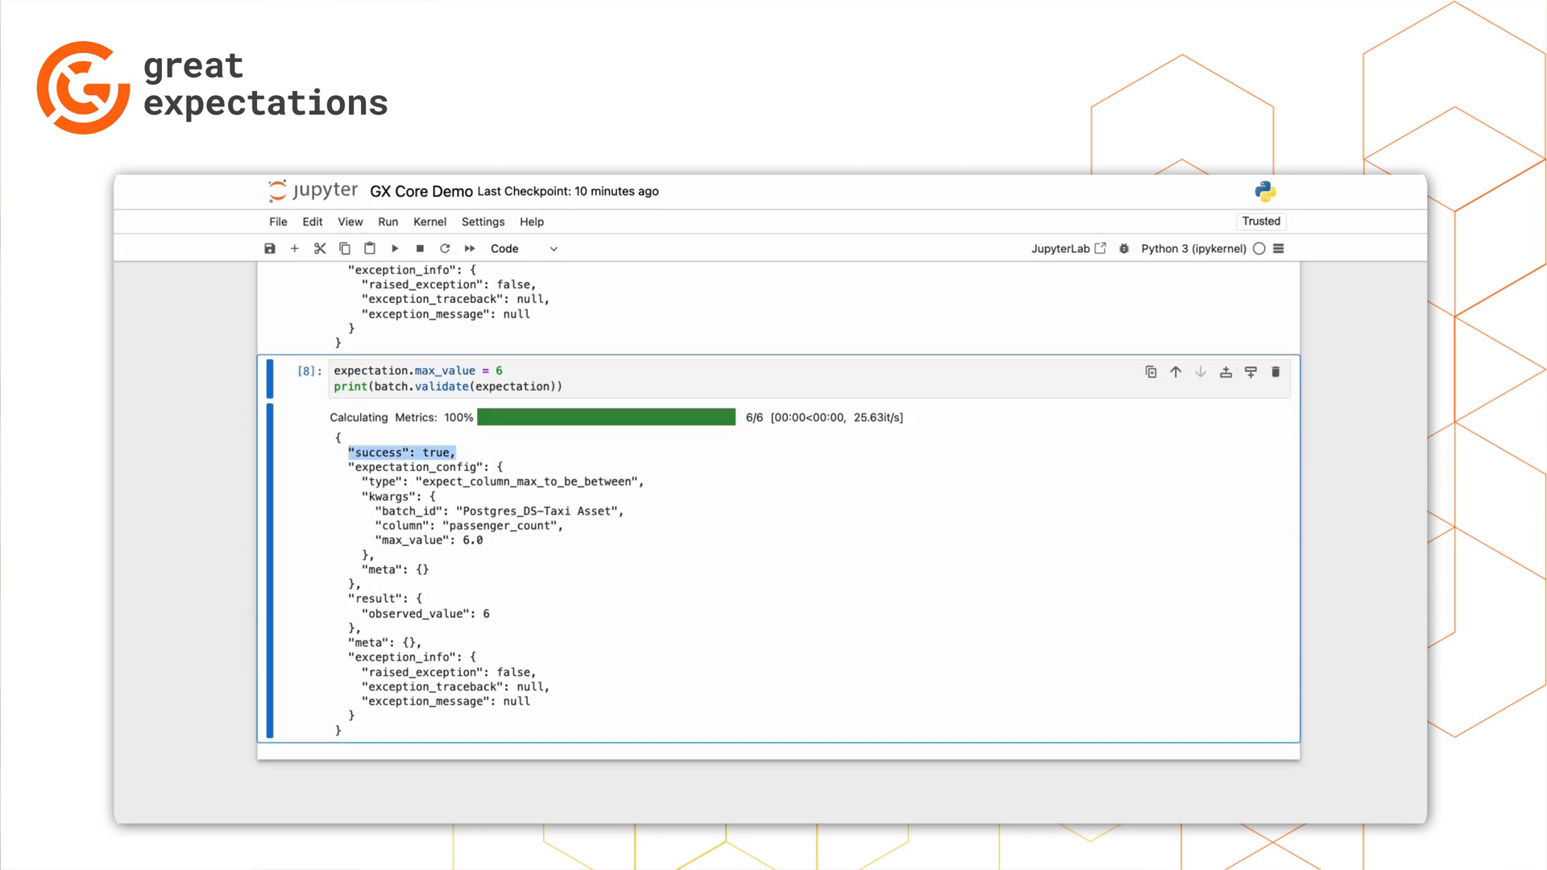